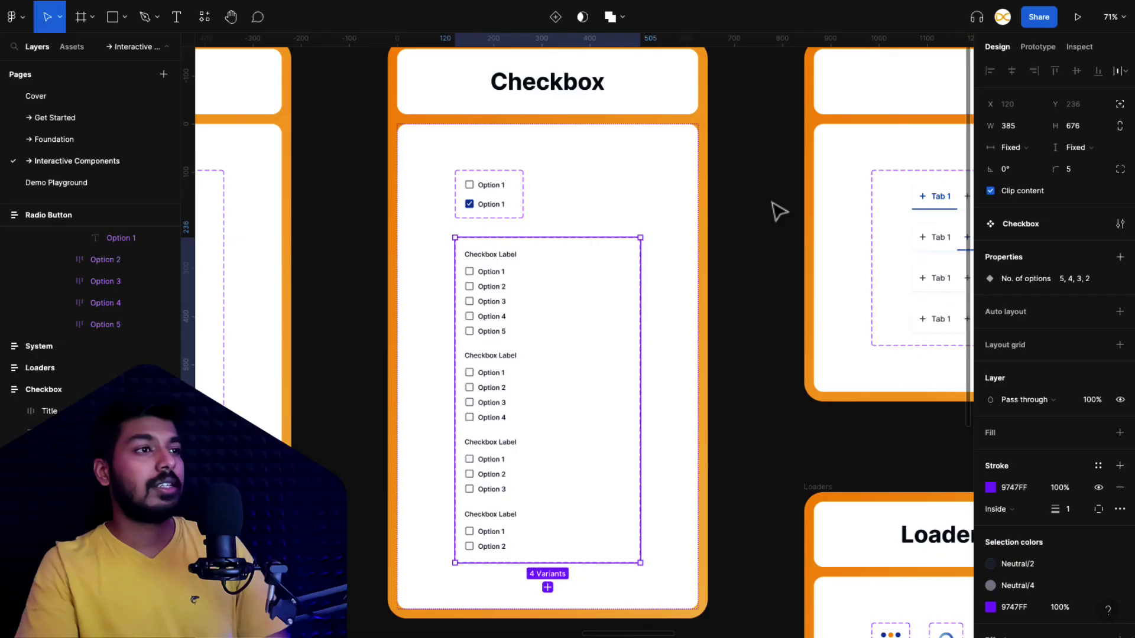
Examine the Checkbox component set and its variants on the Interactive Components page.
left_click(359, 195)
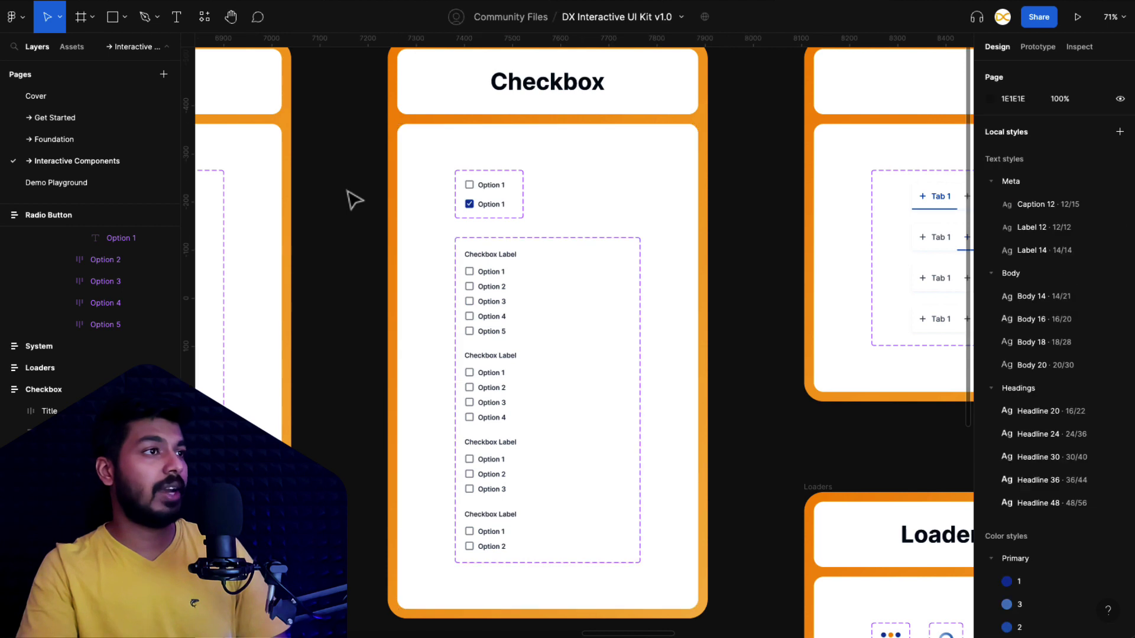
scroll(460, 224, "up", 1)
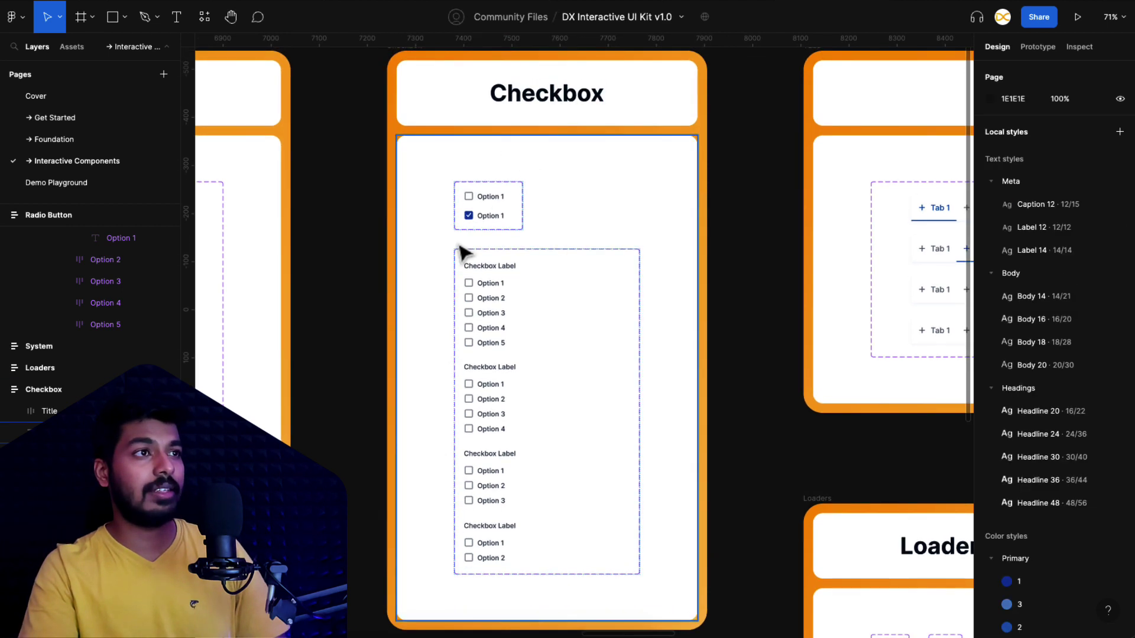
left_click(500, 291)
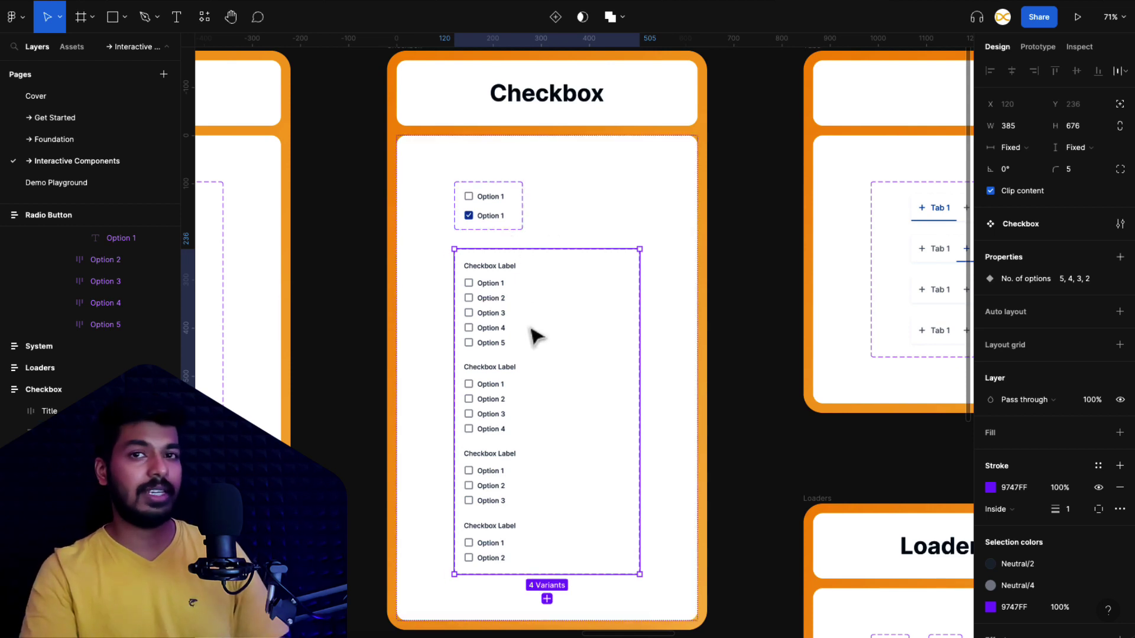
On the Demo Playground page, place an instance of the local Checkbox component with five options on the blank iPhone 8 - 1 frame.
left_click(54, 195)
scroll(563, 278, "right", 5)
scroll(770, 172, "up", 2)
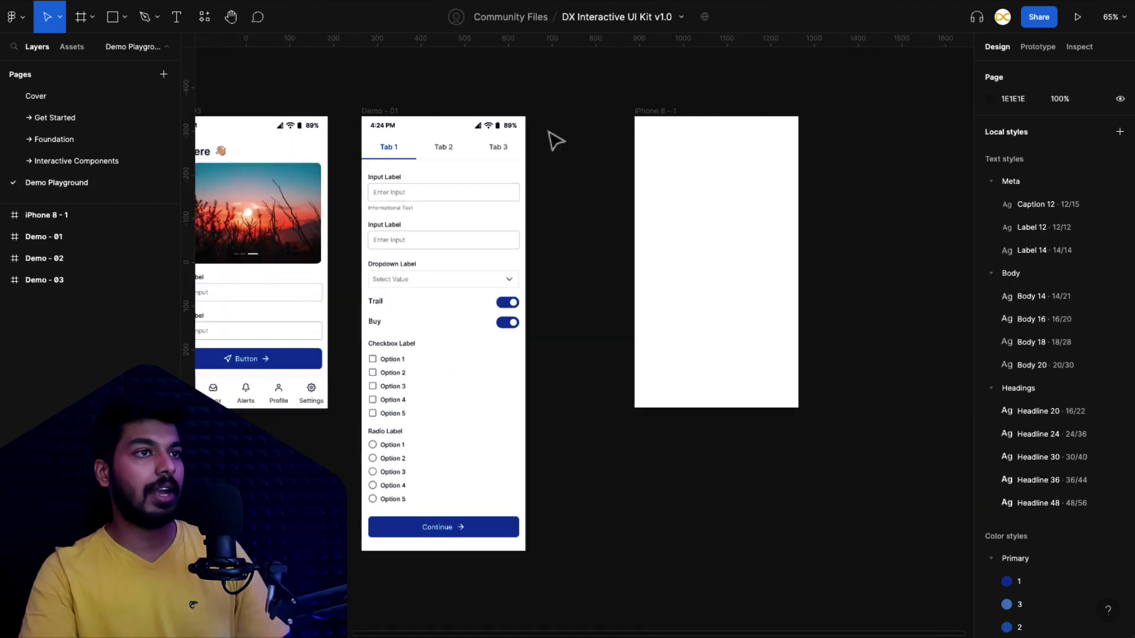
left_click(64, 50)
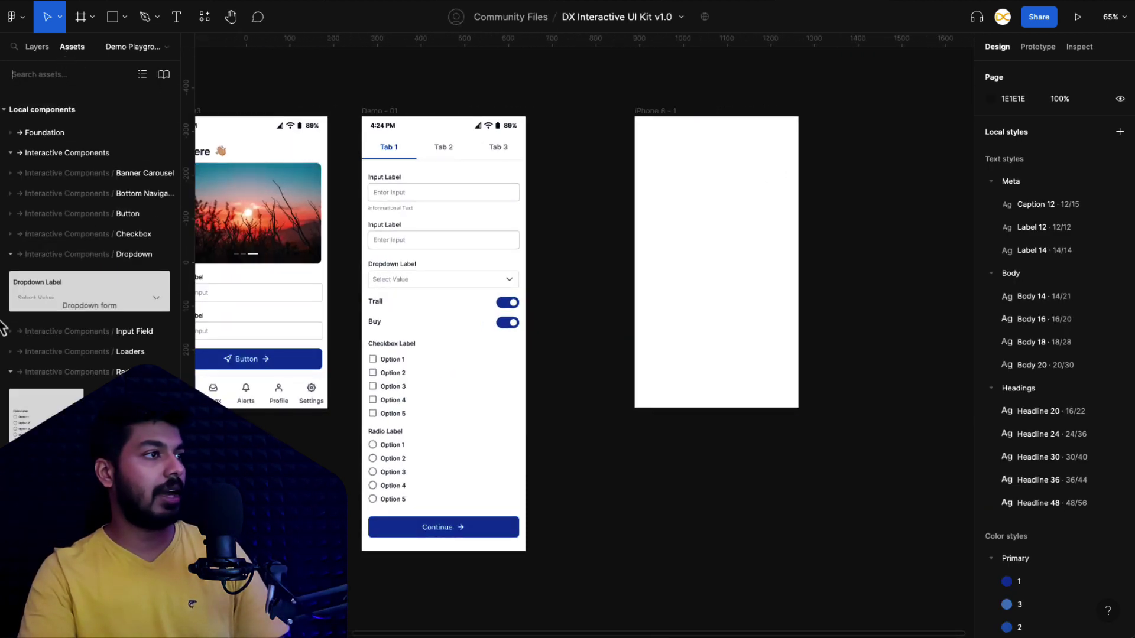
left_click(10, 235)
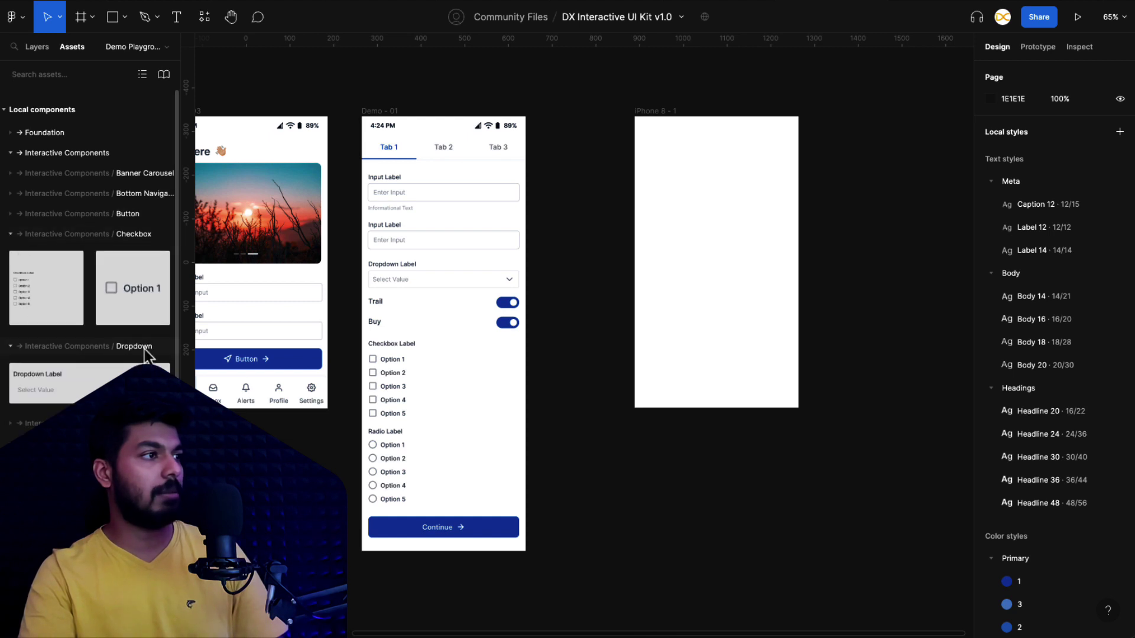
left_click_drag(37, 292, 733, 241)
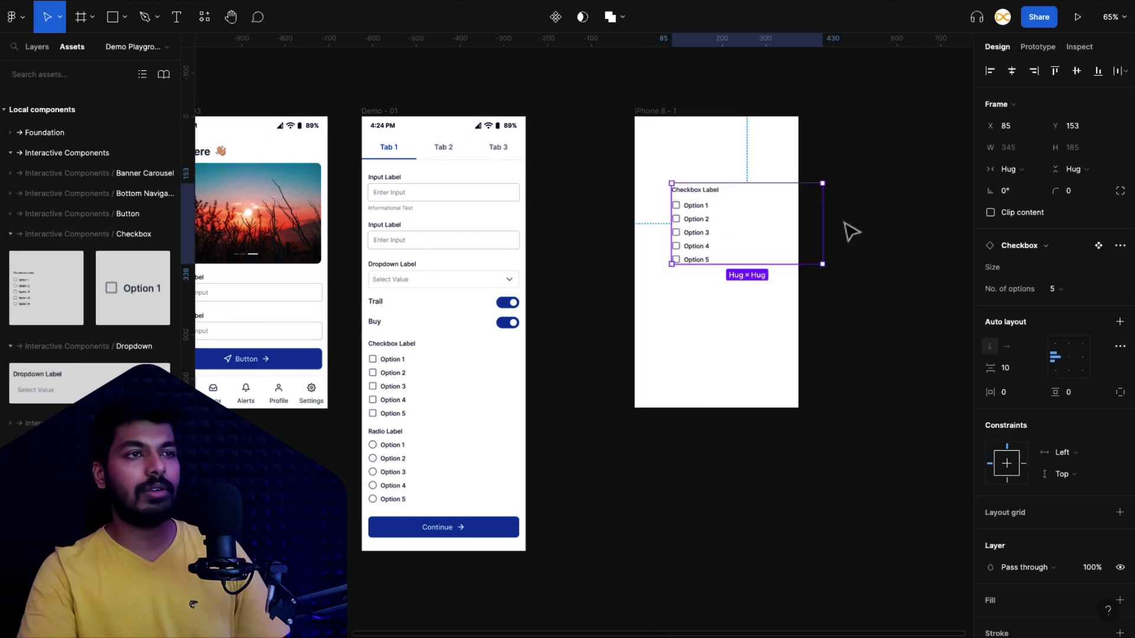
Center the Checkbox instance horizontally and vertically in the iPhone 8 - 1 frame.
left_click(1011, 71)
left_click(1074, 77)
scroll(772, 253, "up", 5)
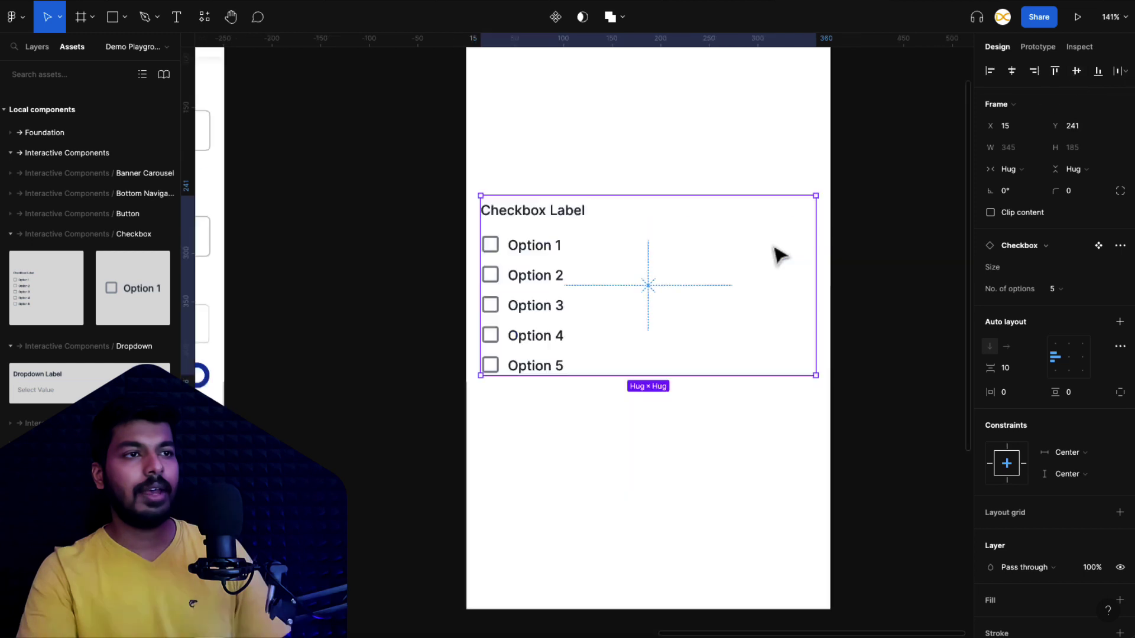
scroll(773, 253, "right", 2)
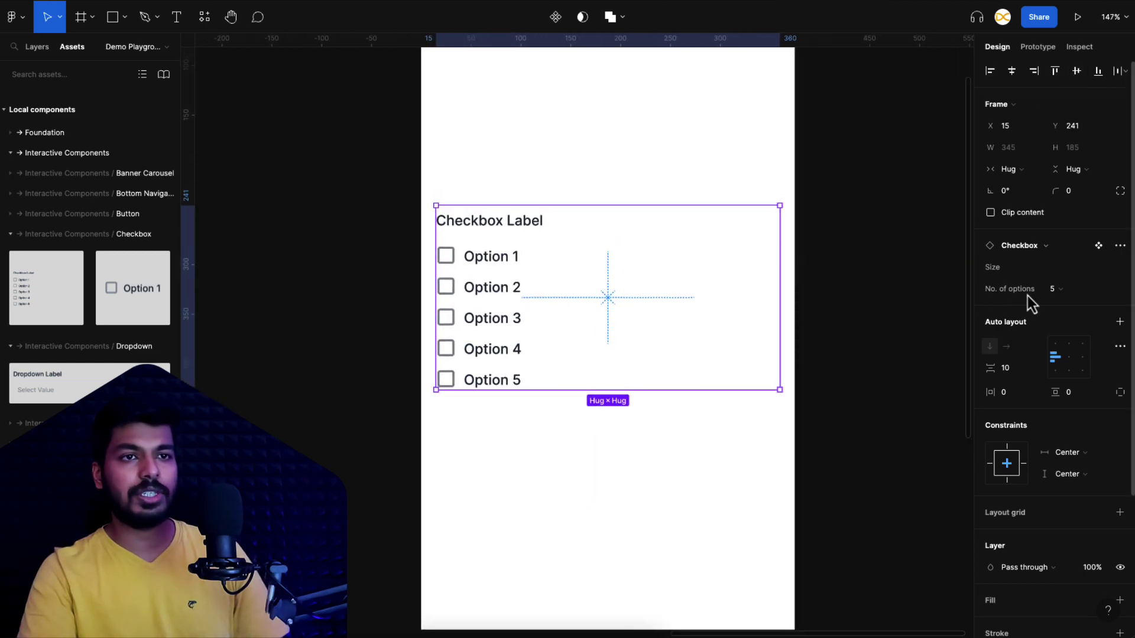
Set the Checkbox instance's number of options to 4 and deselect it.
left_click(1061, 290)
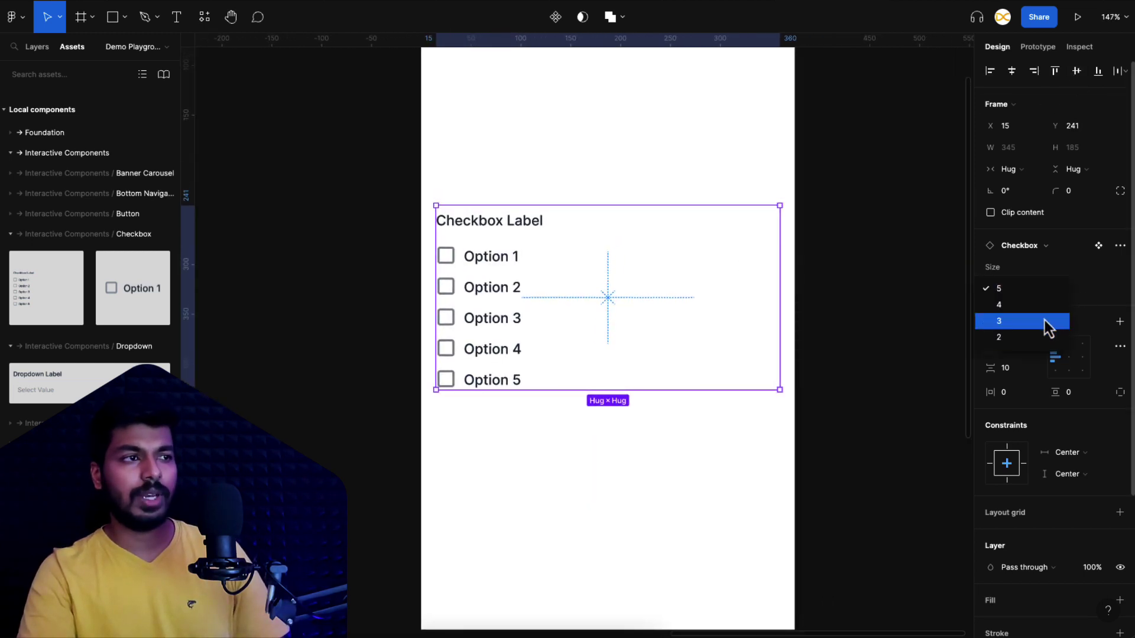
left_click(1044, 322)
left_click(1049, 293)
left_click(1034, 292)
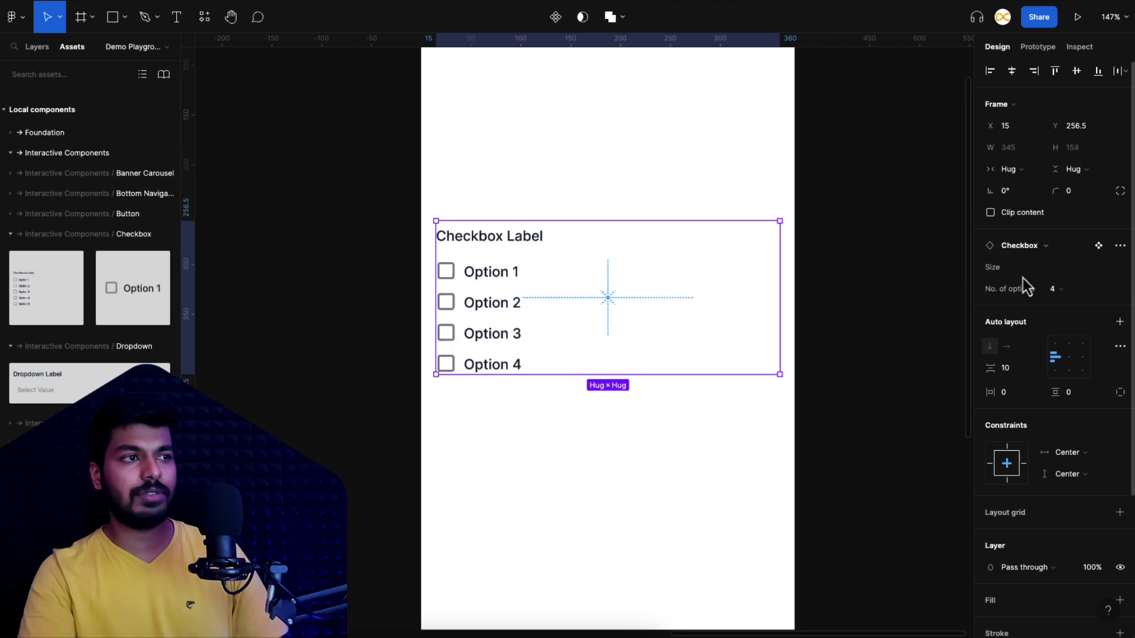
left_click(887, 350)
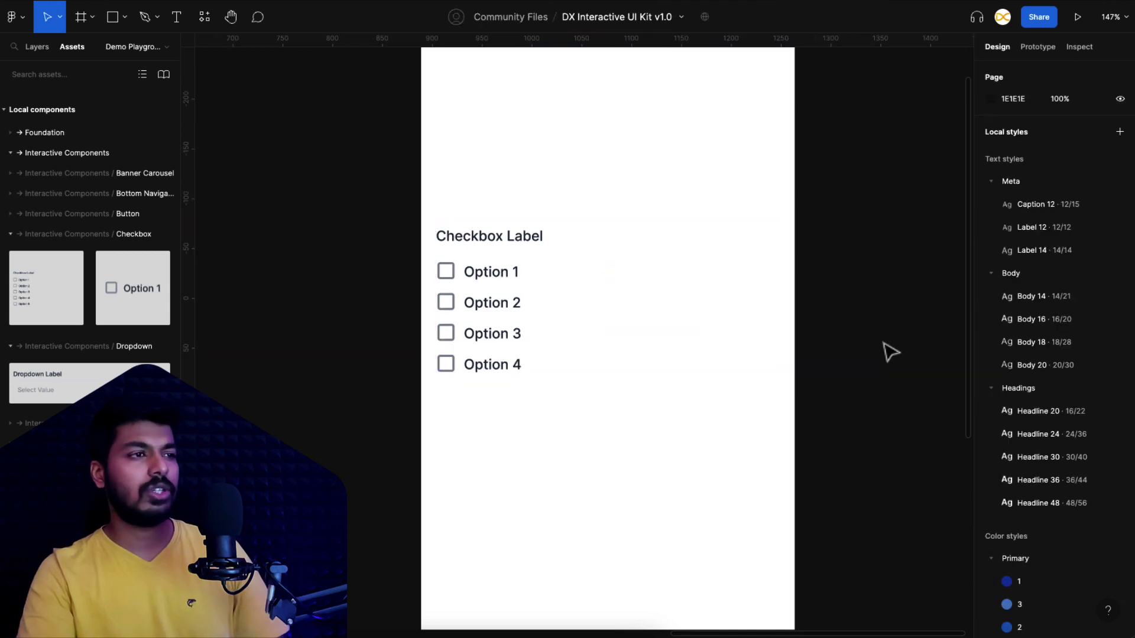
Preview the iPhone 8 - 1 frame as a prototype and test the Option 1 checkbox.
left_click(550, 348)
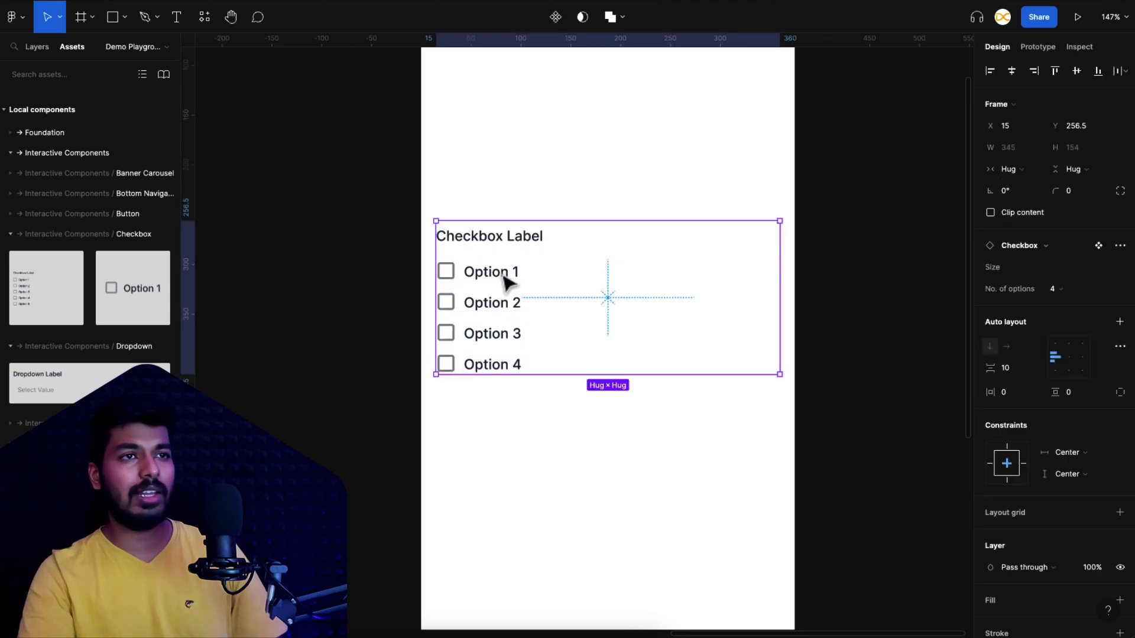
left_click(1077, 18)
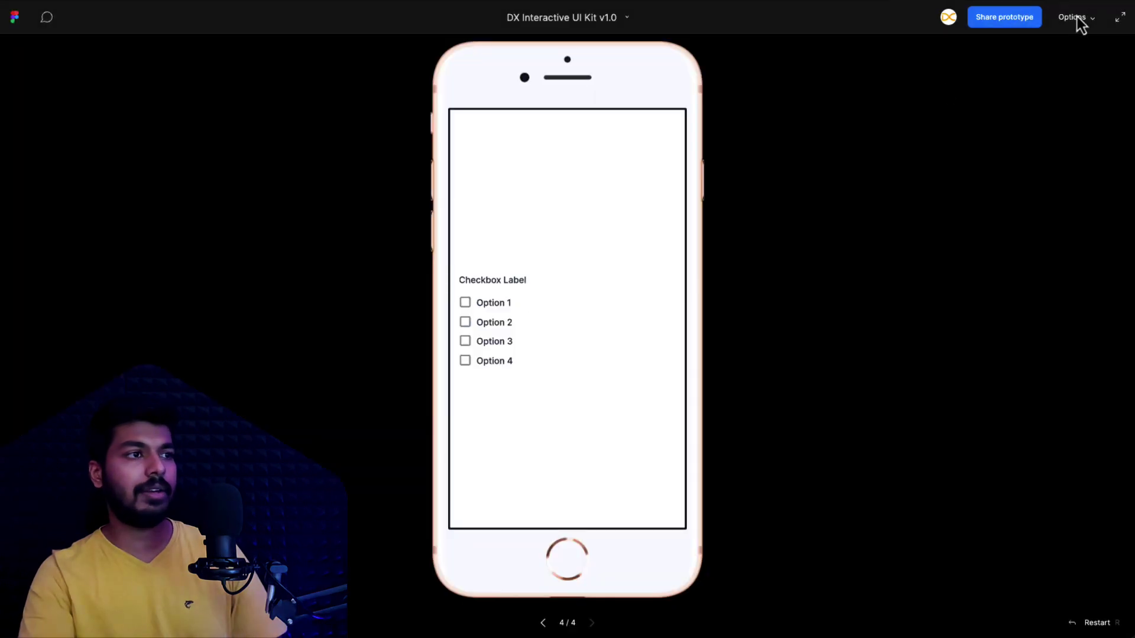
left_click(483, 304)
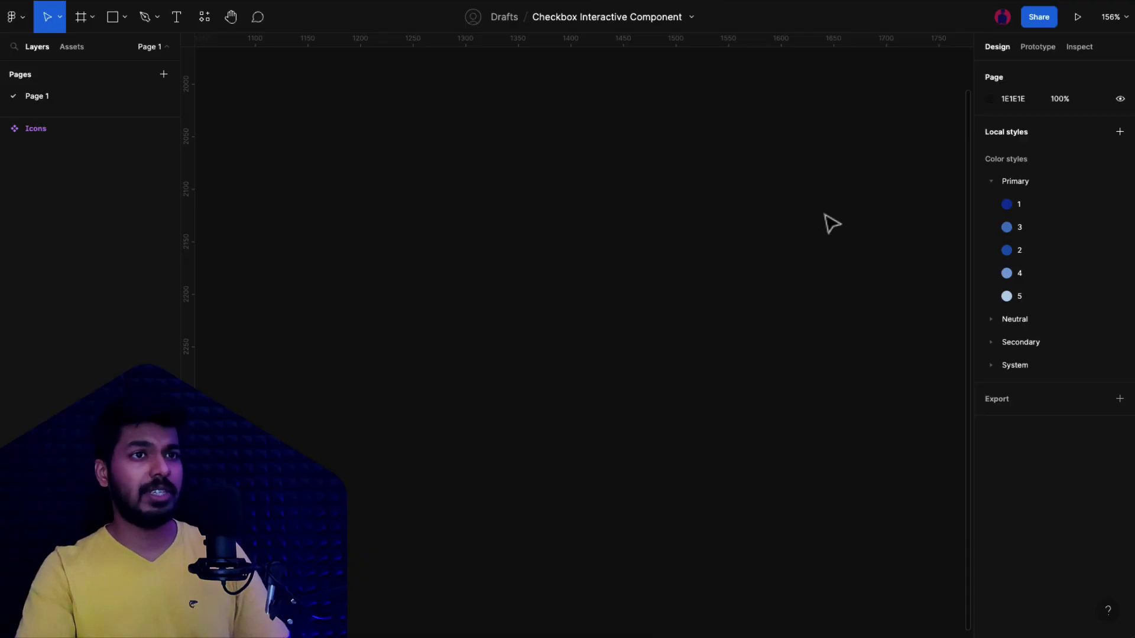
In the Checkbox Interactive Component file, draw a frame about 399 × 470 on the empty canvas.
key("f")
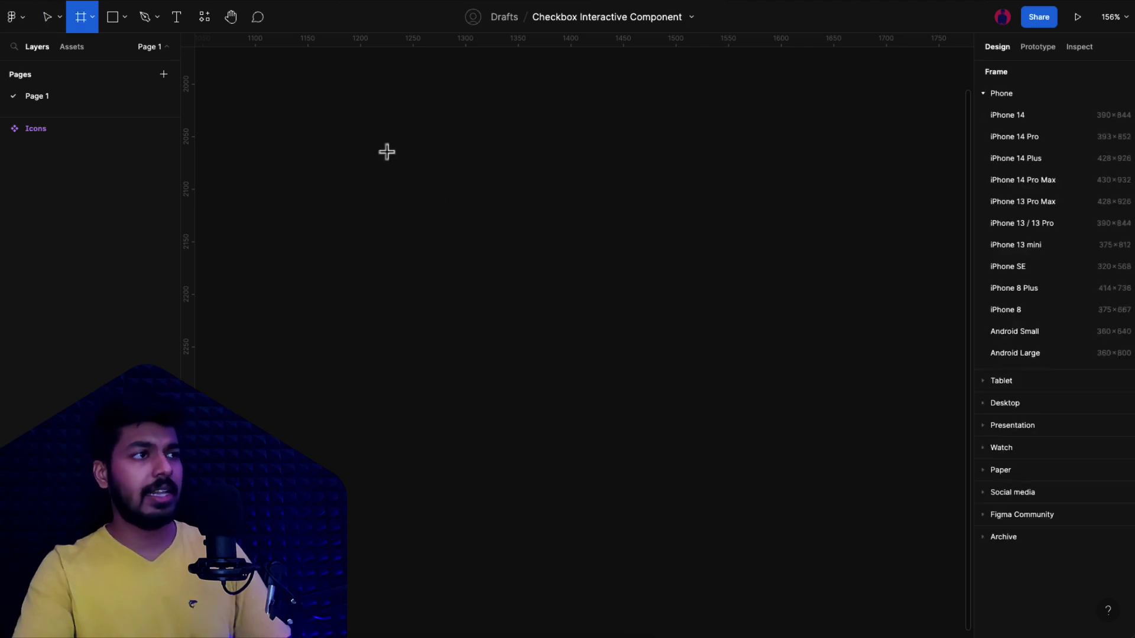
left_click_drag(388, 118, 806, 612)
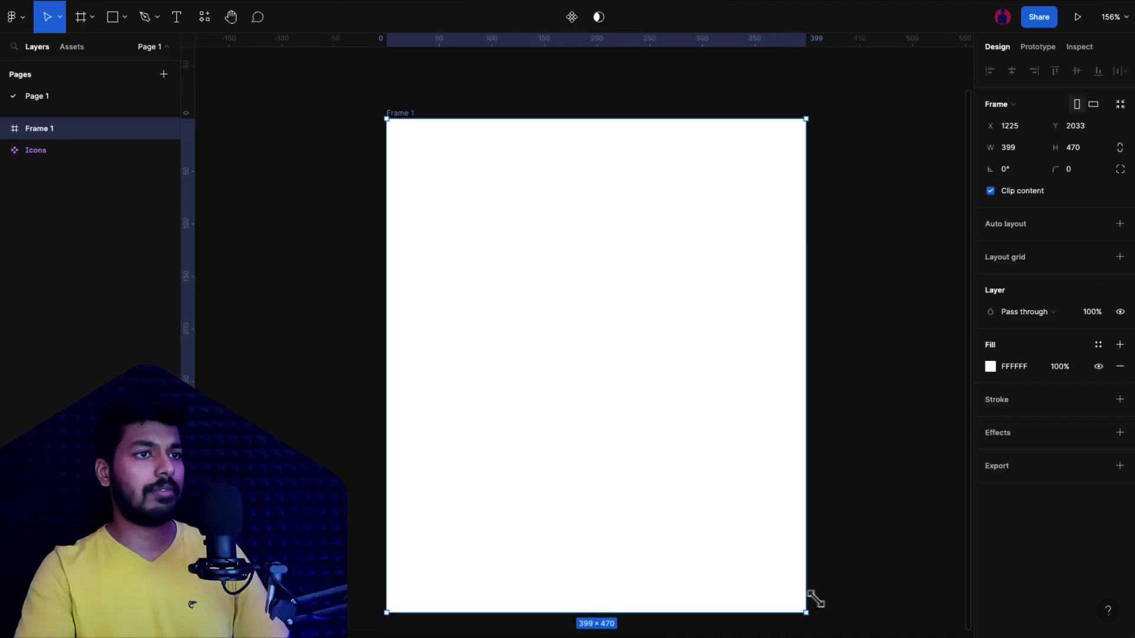
left_click(818, 473)
Paste the checkbox reference image and scale it down to about 283 × 152 at the frame's upper right.
key("ctrl+v")
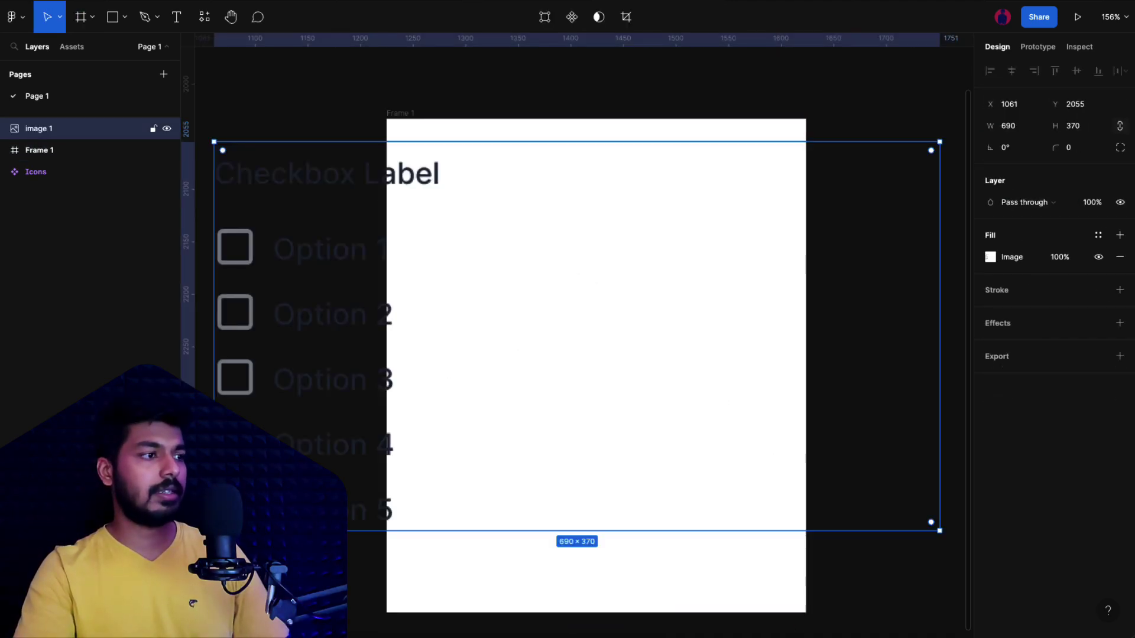
left_click_drag(214, 331, 639, 264)
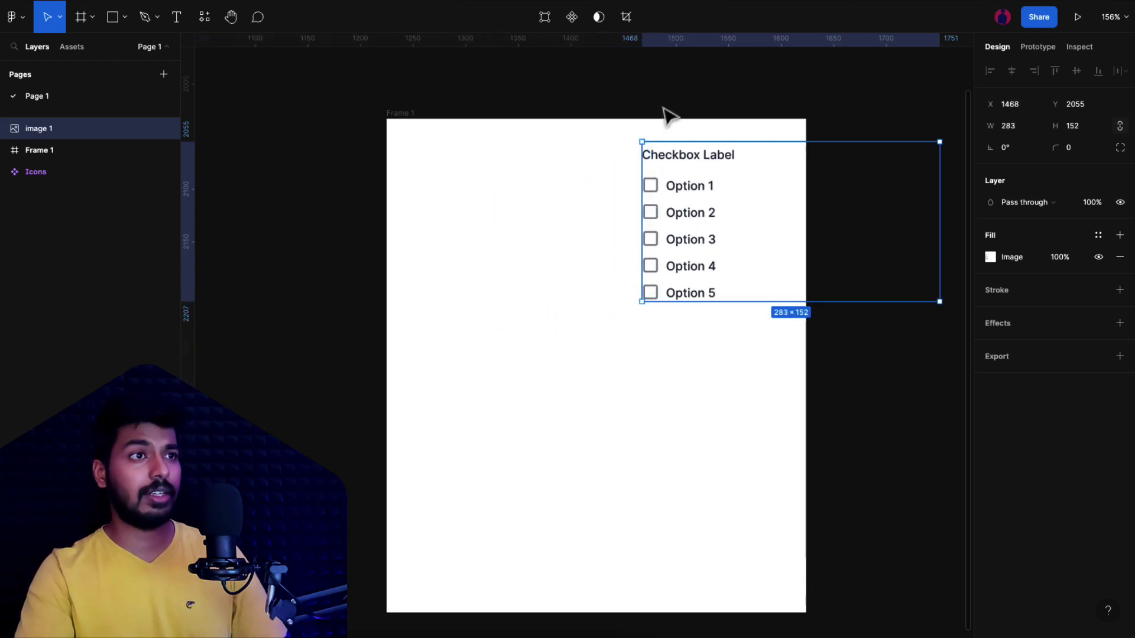
left_click(523, 299)
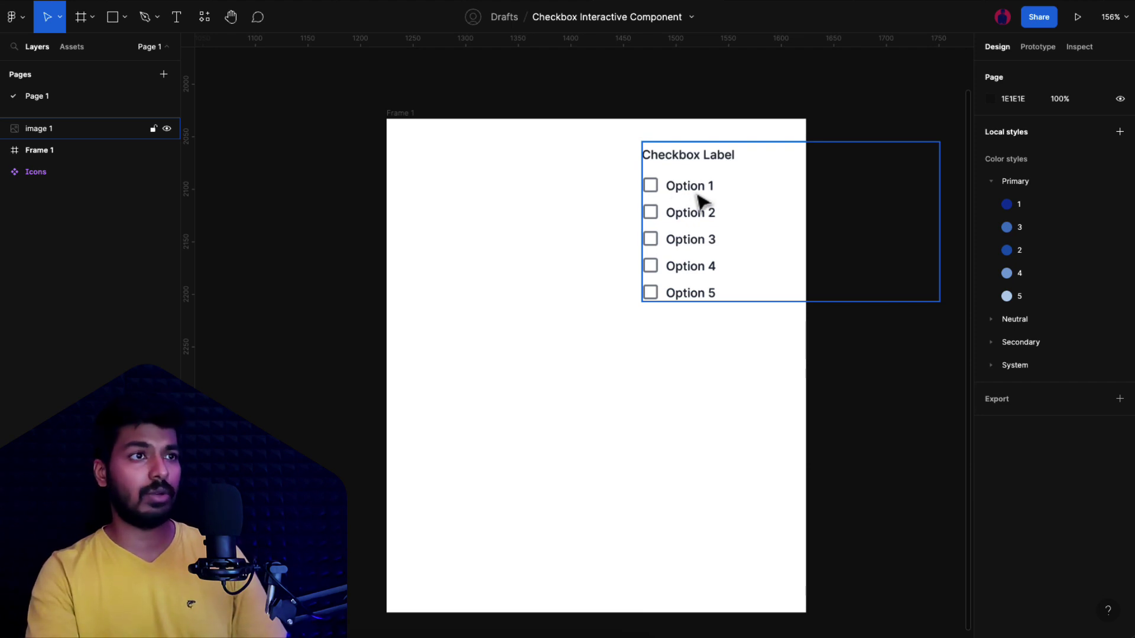
left_click(608, 244)
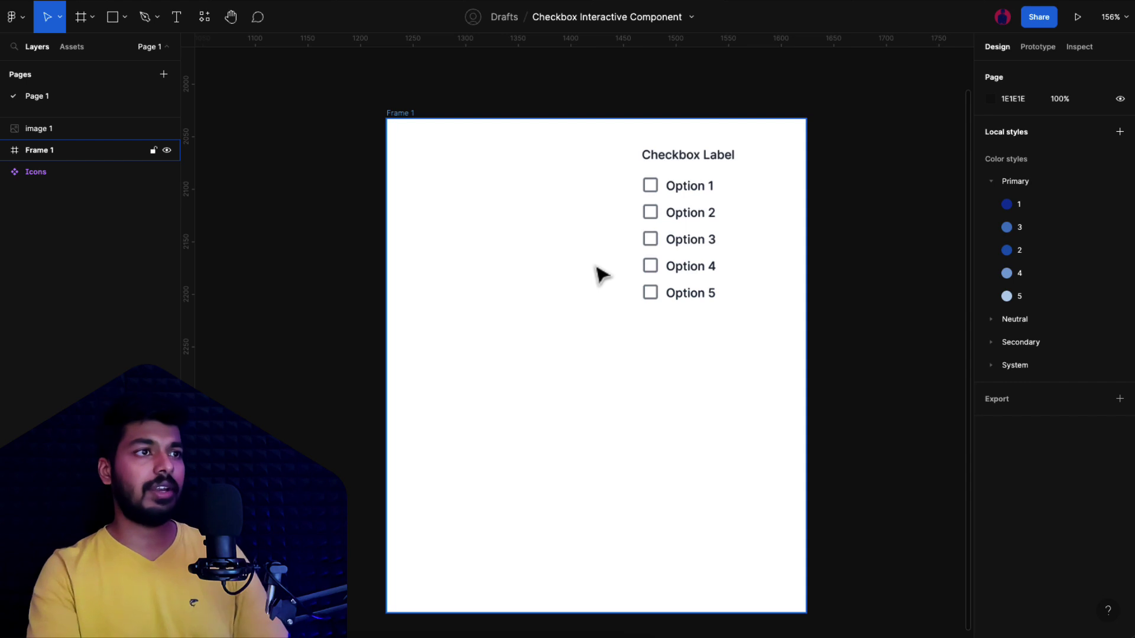
Add the text "Checkbox Label" in the upper left of Frame 1.
key("t")
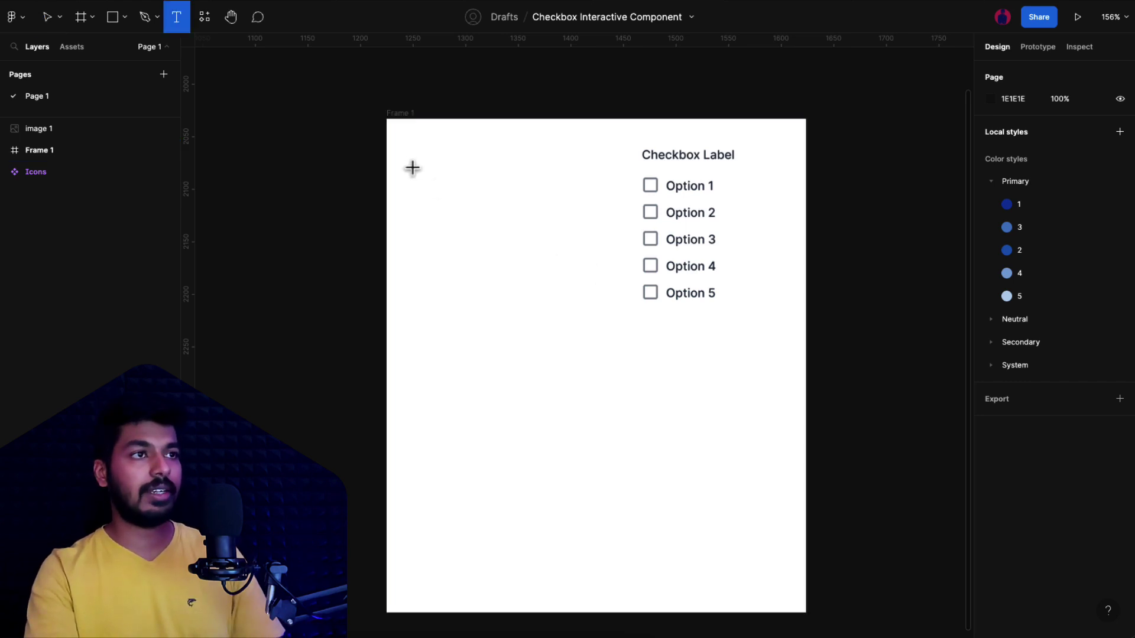
left_click(412, 167)
type("Checkb")
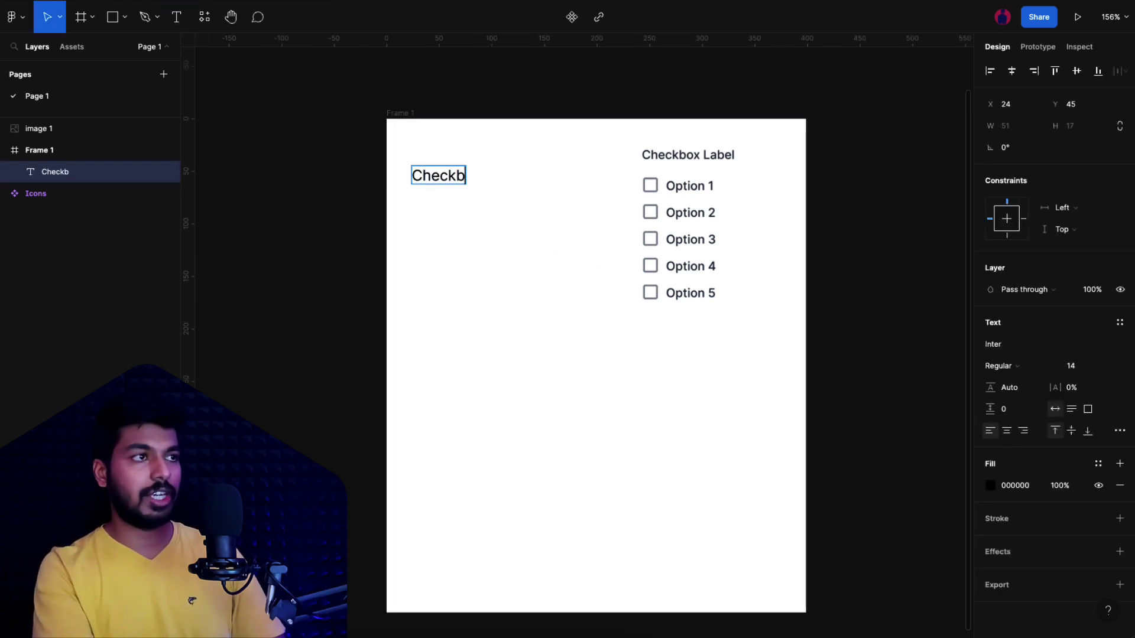
type("ox Label")
key("Escape")
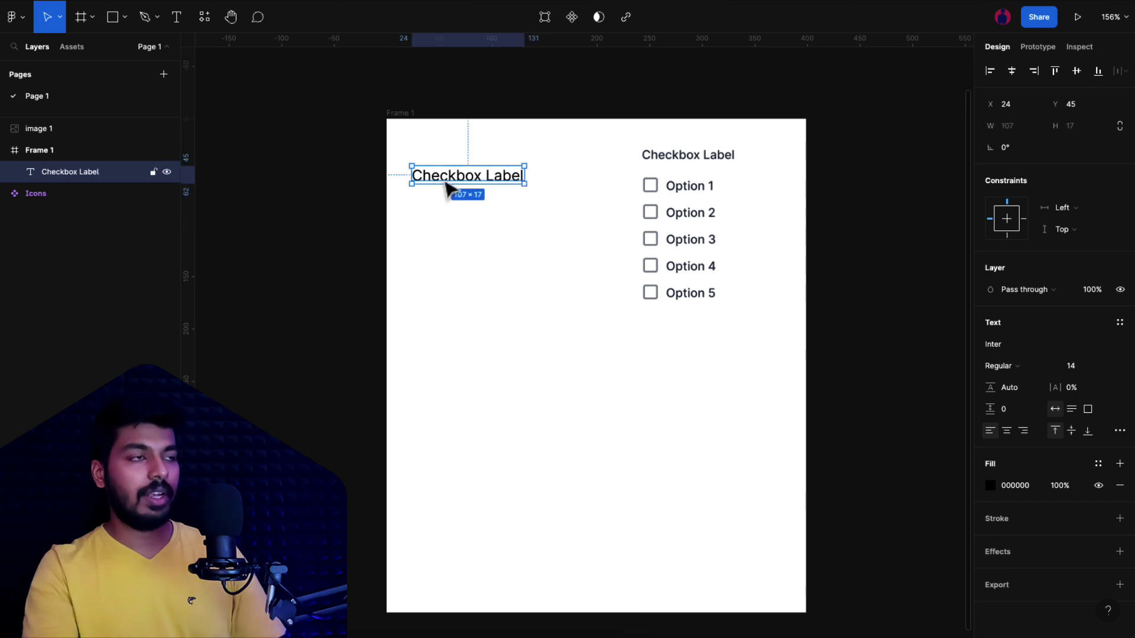
Duplicate the Checkbox Label text, place the copy below it and change its wording to "Option 1".
key("ctrl+d")
left_click_drag(464, 184, 467, 221)
double_click(463, 212)
type("Option 1")
key("Escape")
left_click(428, 256)
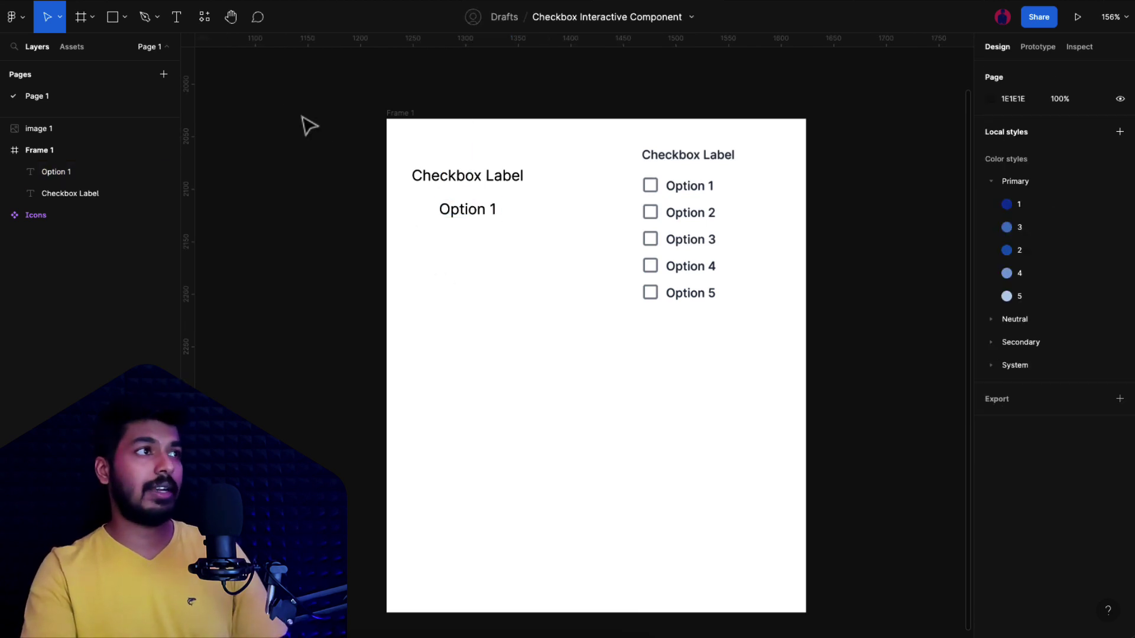
Search the Iconify plugin for "checkbox" icons and close the plugin.
key("shift+i")
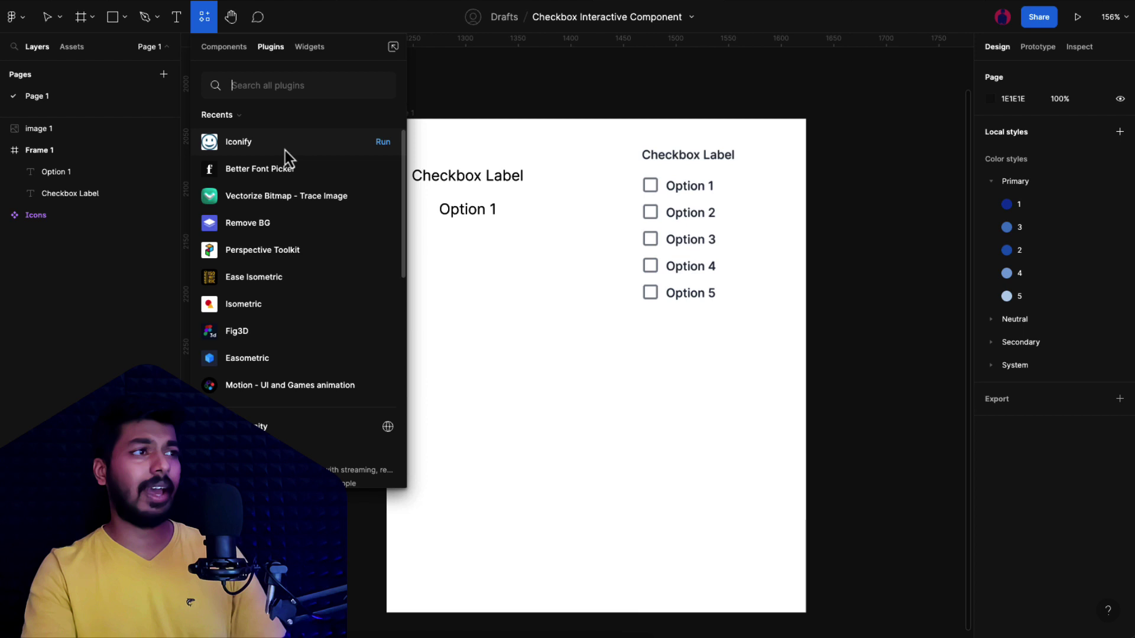
left_click(385, 144)
type("c")
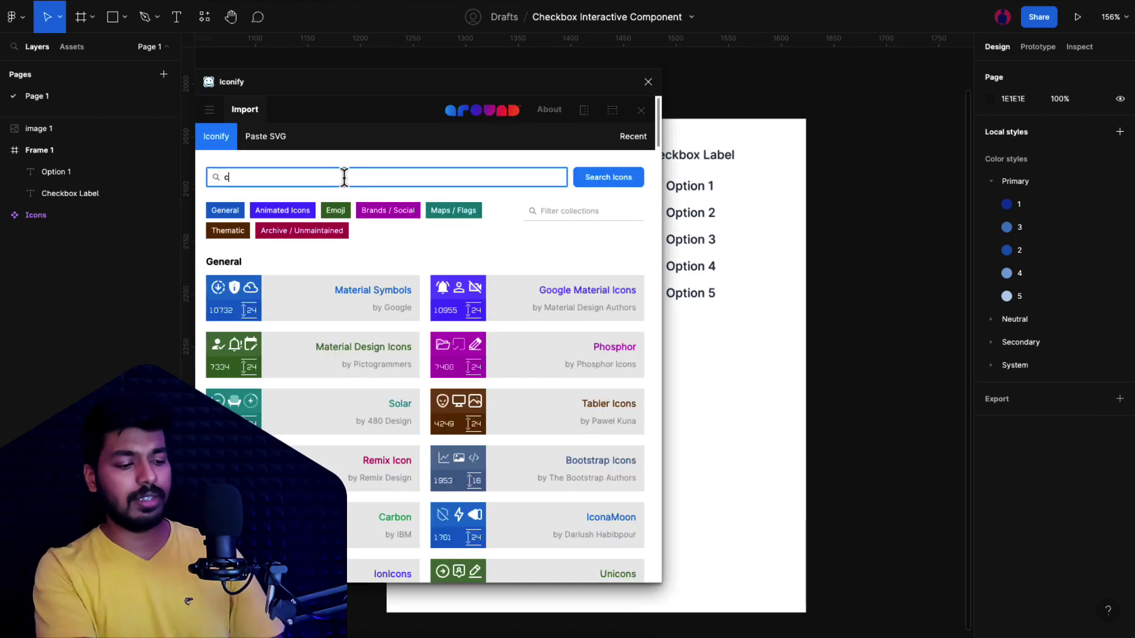
type("heckbox")
key("Return")
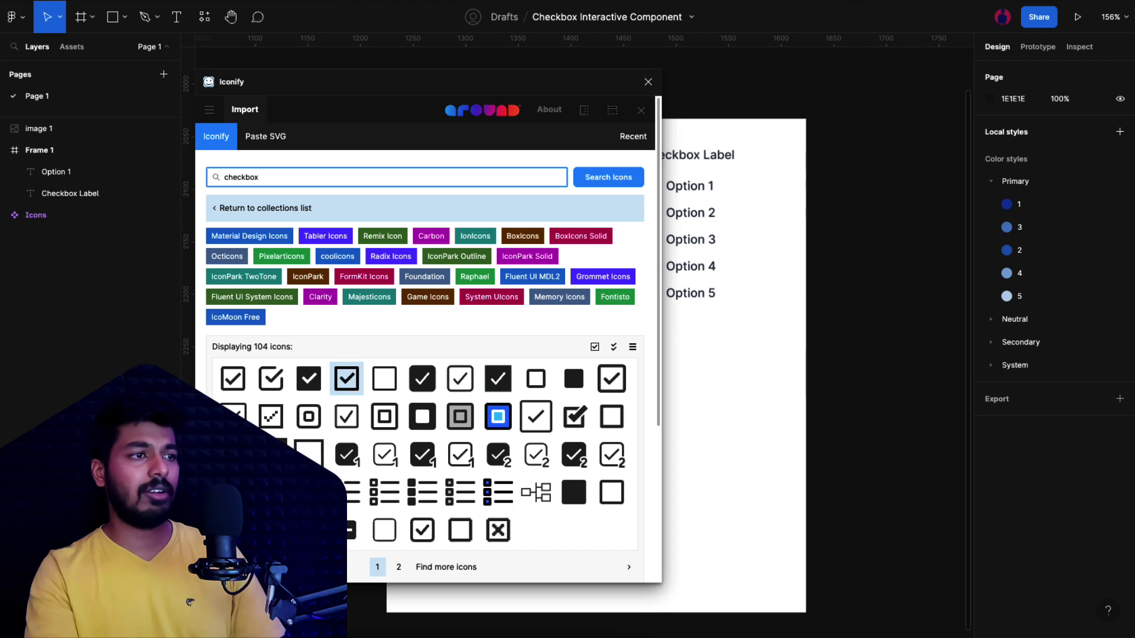
left_click(655, 89)
left_click(652, 85)
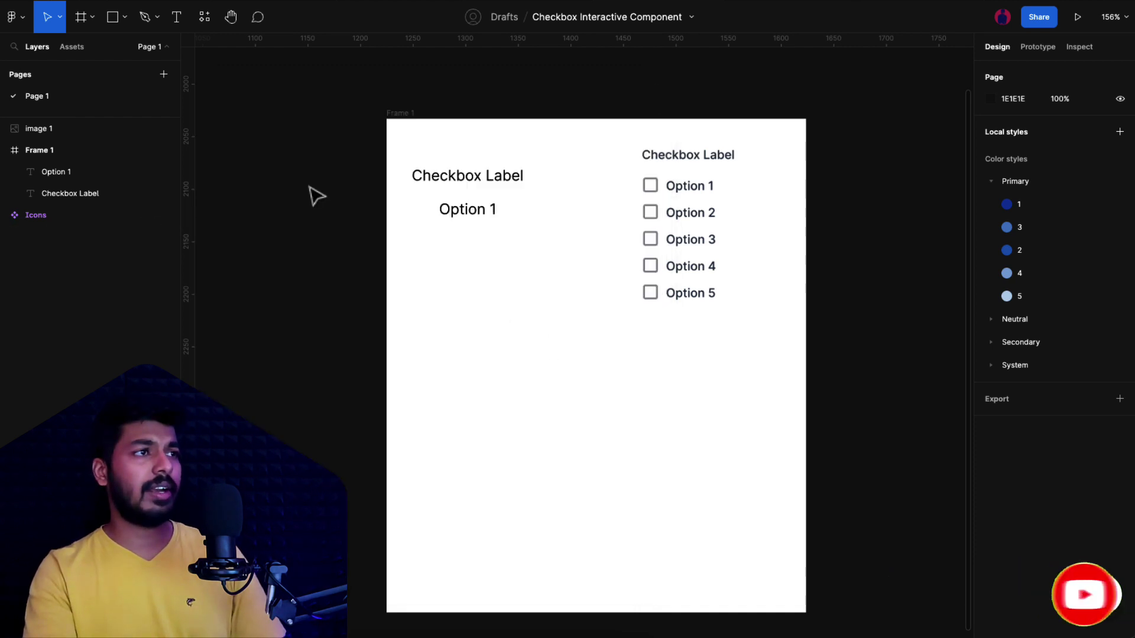
Move the Icons component set above Frame 1, aligned with the frame's left edge.
scroll(355, 185, "up", 5)
left_click_drag(291, 101, 411, 99)
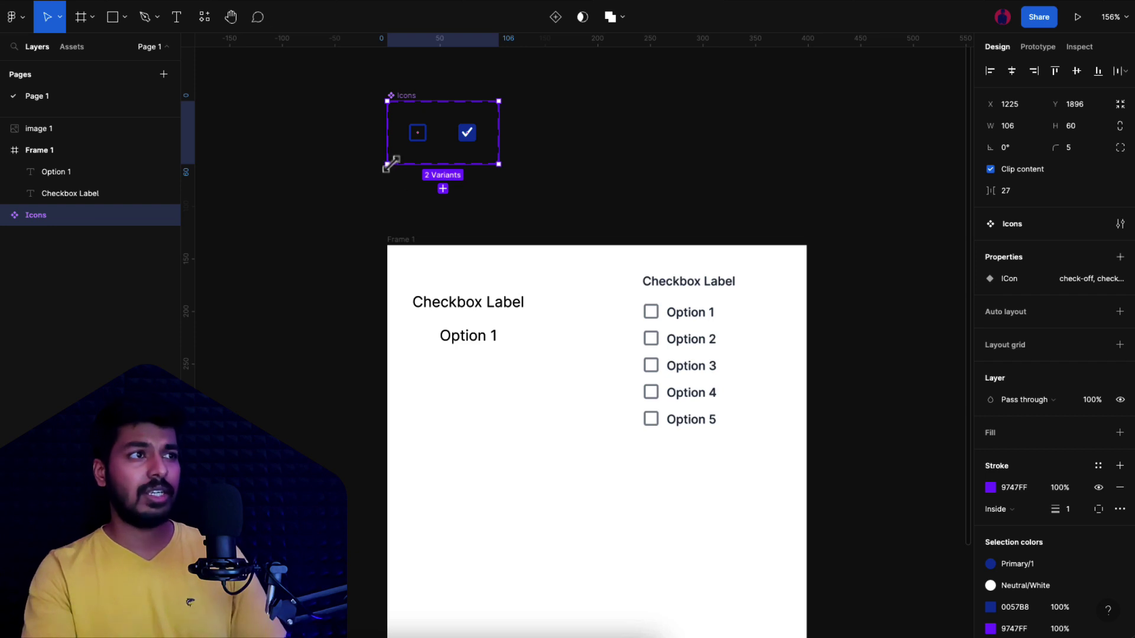
left_click(598, 225)
Place an instance of the local unchecked icon component just left of the Option 1 text in Frame 1.
key("Tab")
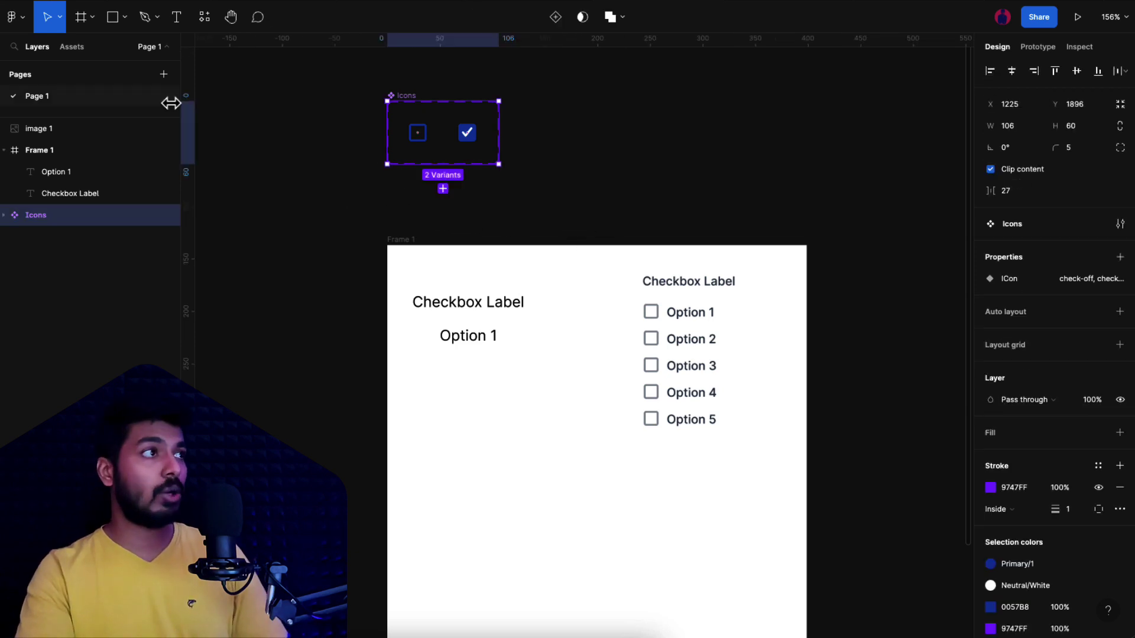
left_click(66, 50)
left_click_drag(20, 142, 432, 339)
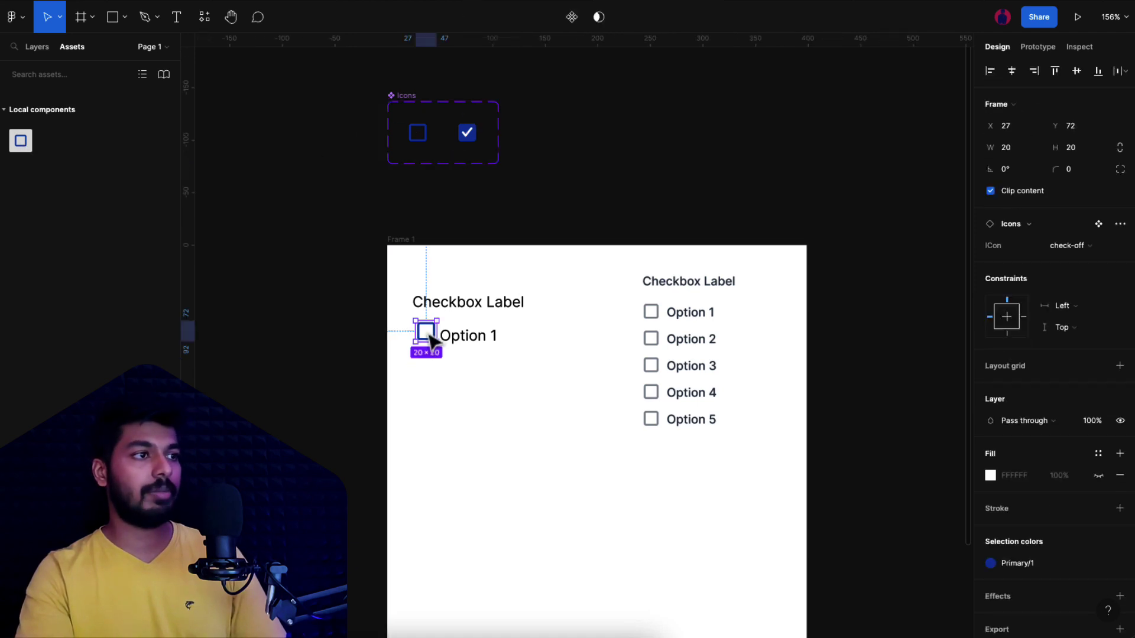
Try the check-on variant on the placed icon instance and return it to check-off.
left_click(1069, 246)
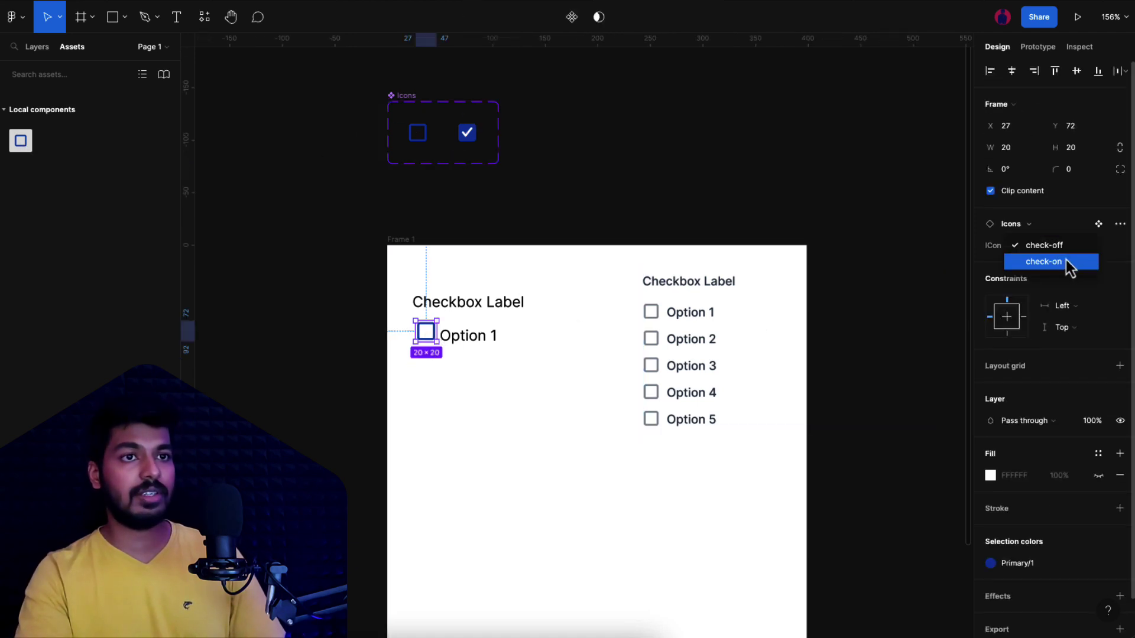
left_click(1066, 260)
left_click(1069, 247)
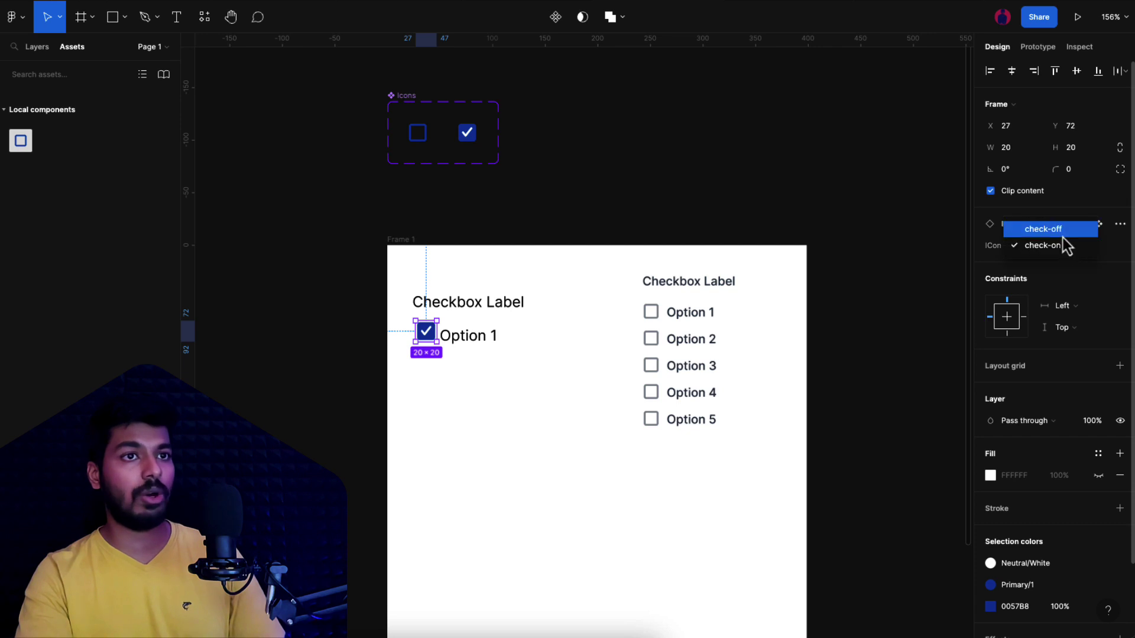
left_click(1065, 229)
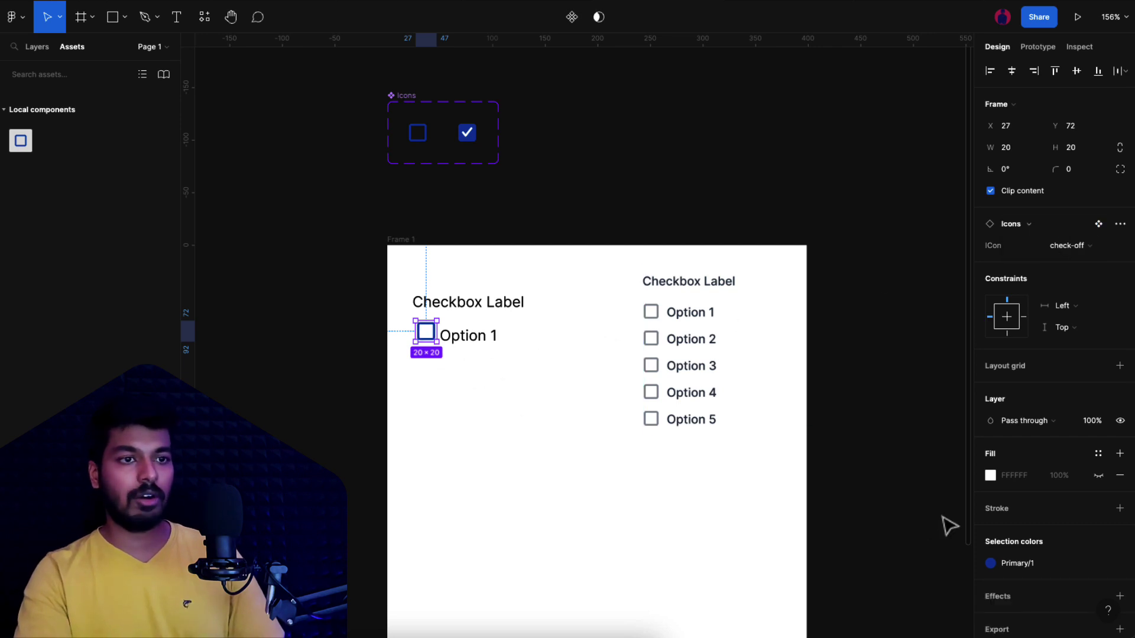
Recolour the unchecked icon beside the Option 1 text with the Neutral/4 color style.
left_click(1013, 564)
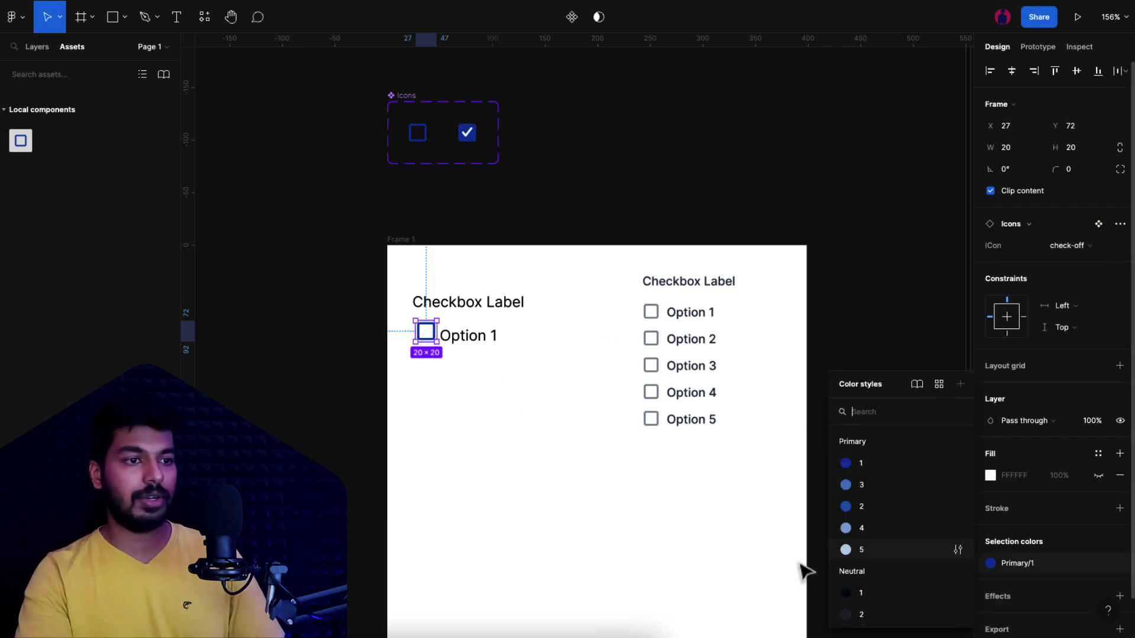
left_click(852, 572)
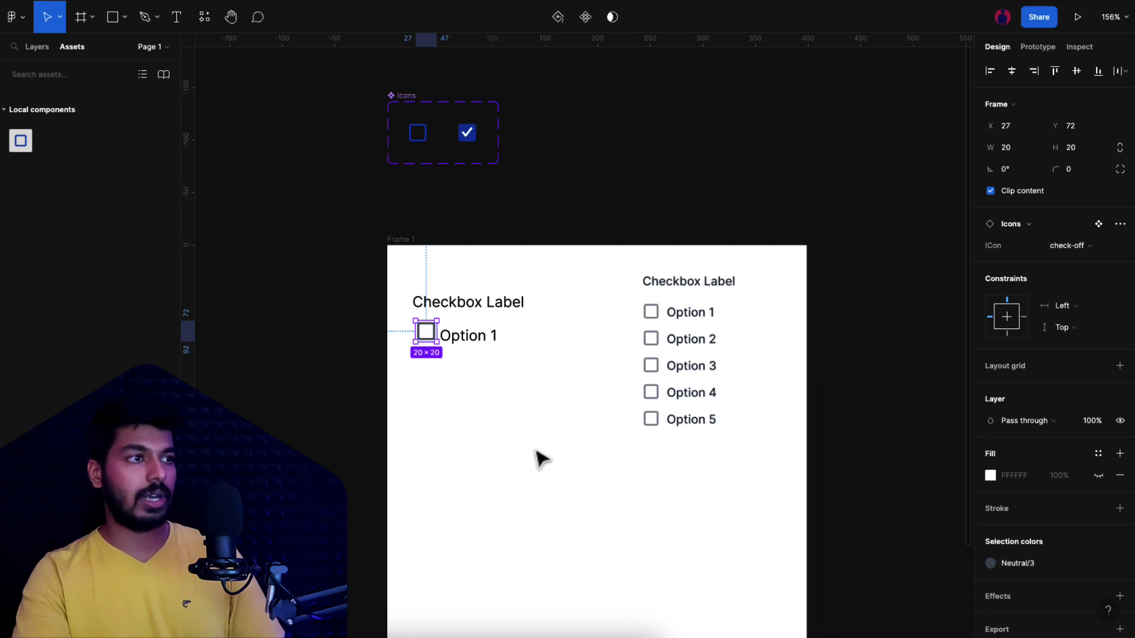
left_click(539, 460)
scroll(491, 386, "down", 3)
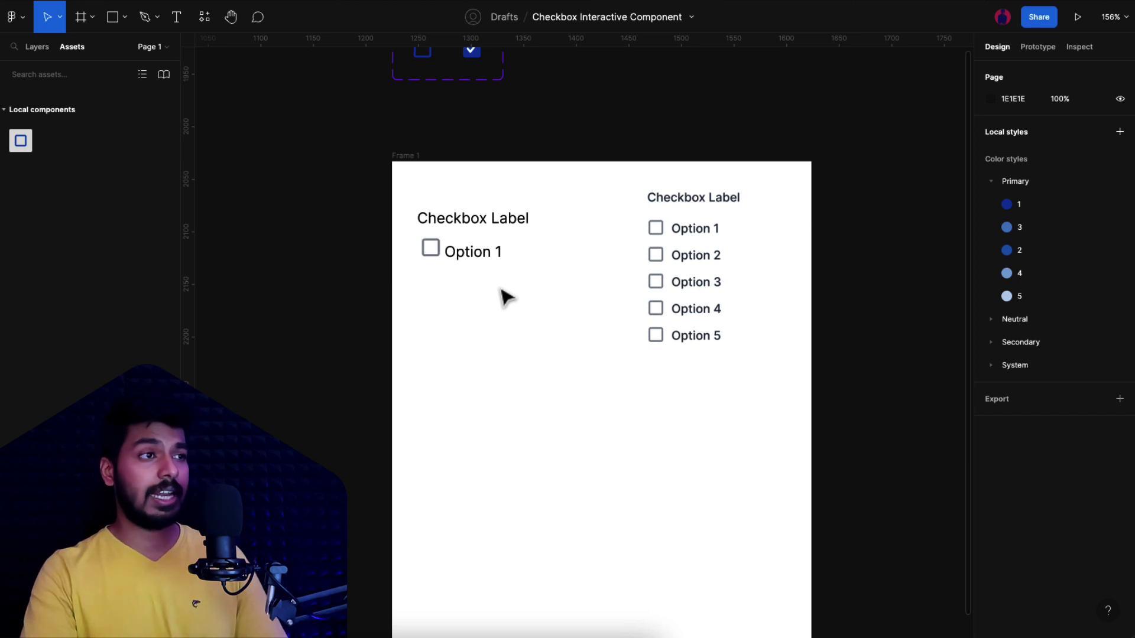
Wrap the unchecked icon and Option 1 text in a horizontal auto layout with a spacing of 8.
left_click_drag(503, 293, 424, 256)
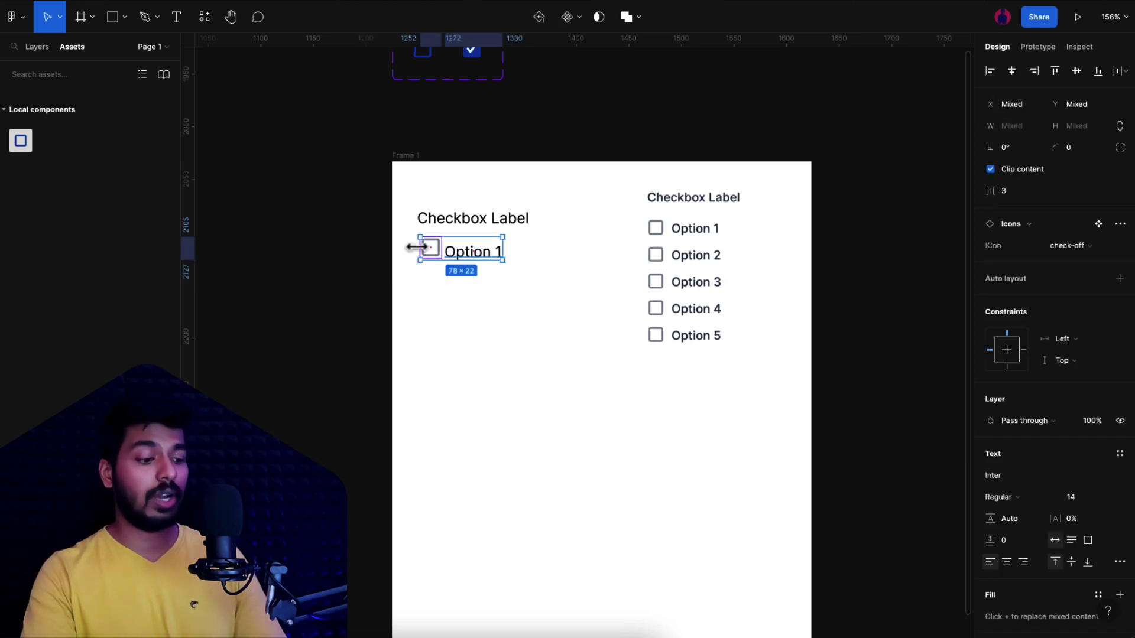
key("shift+a")
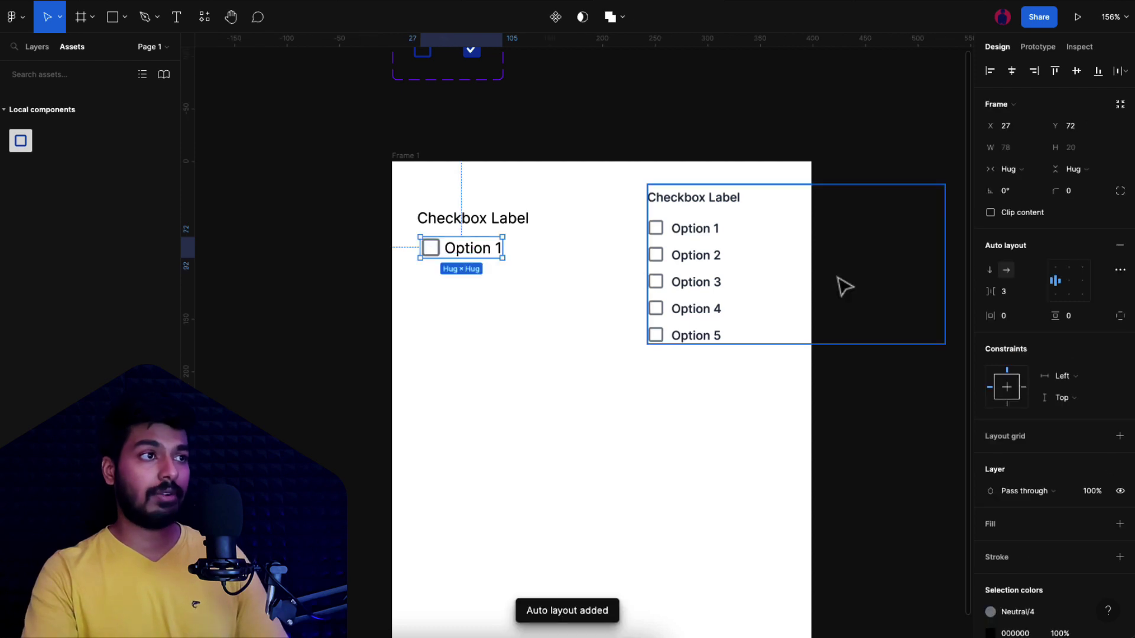
left_click(1005, 296)
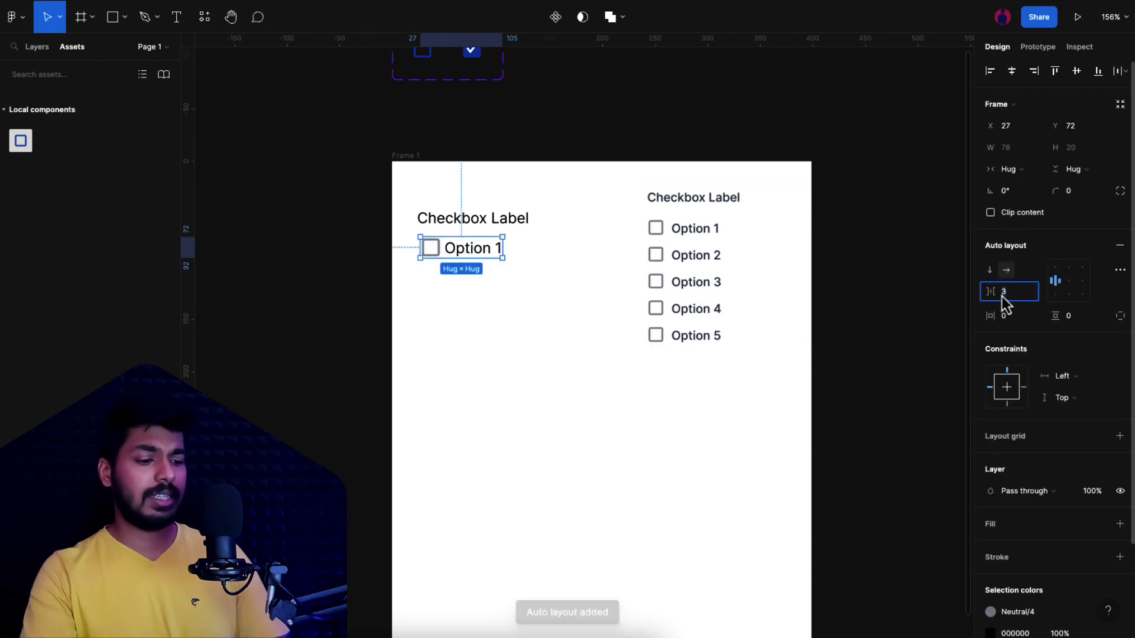
type("8")
left_click(495, 329)
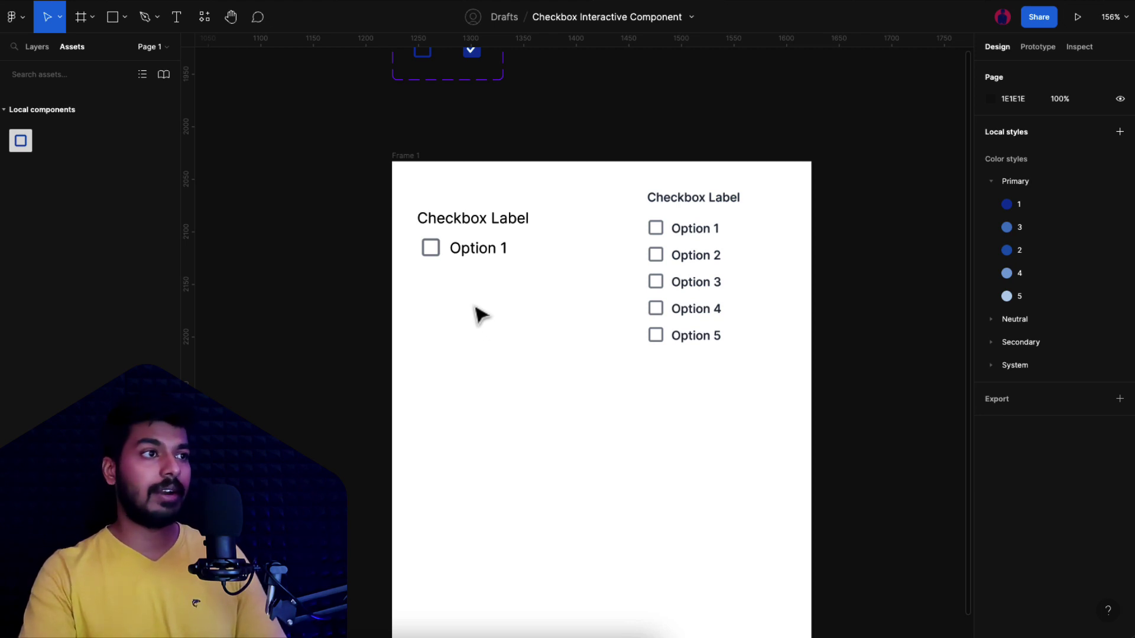
Move the Option 1 row further below the Checkbox Label, turn it into a component and add a second variant.
left_click(482, 259)
left_click_drag(482, 259, 478, 371)
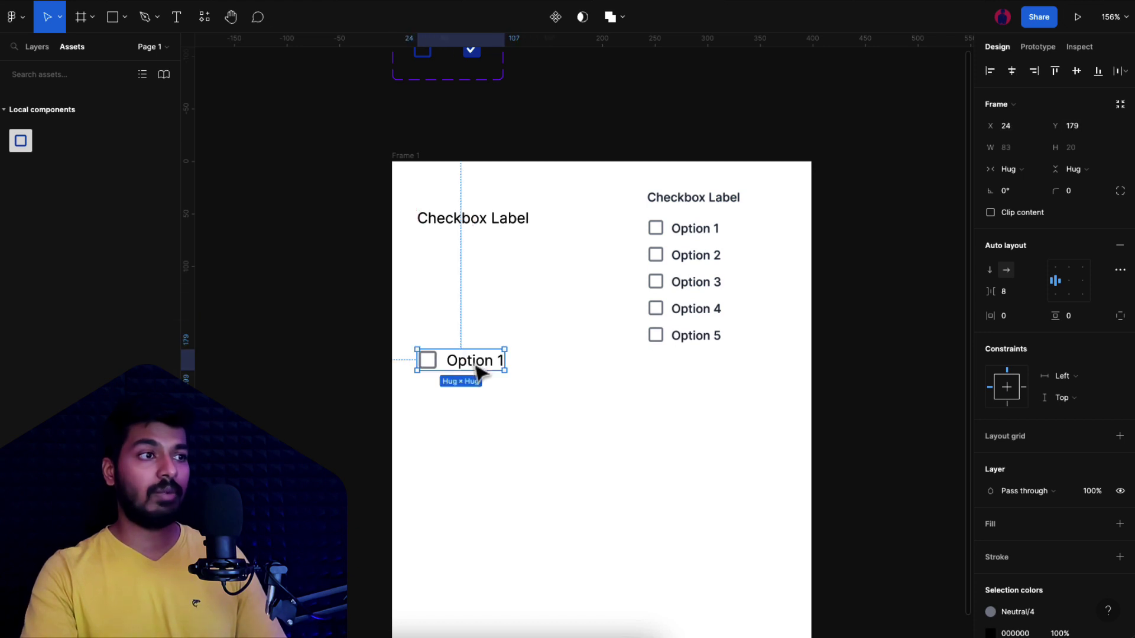
left_click(556, 19)
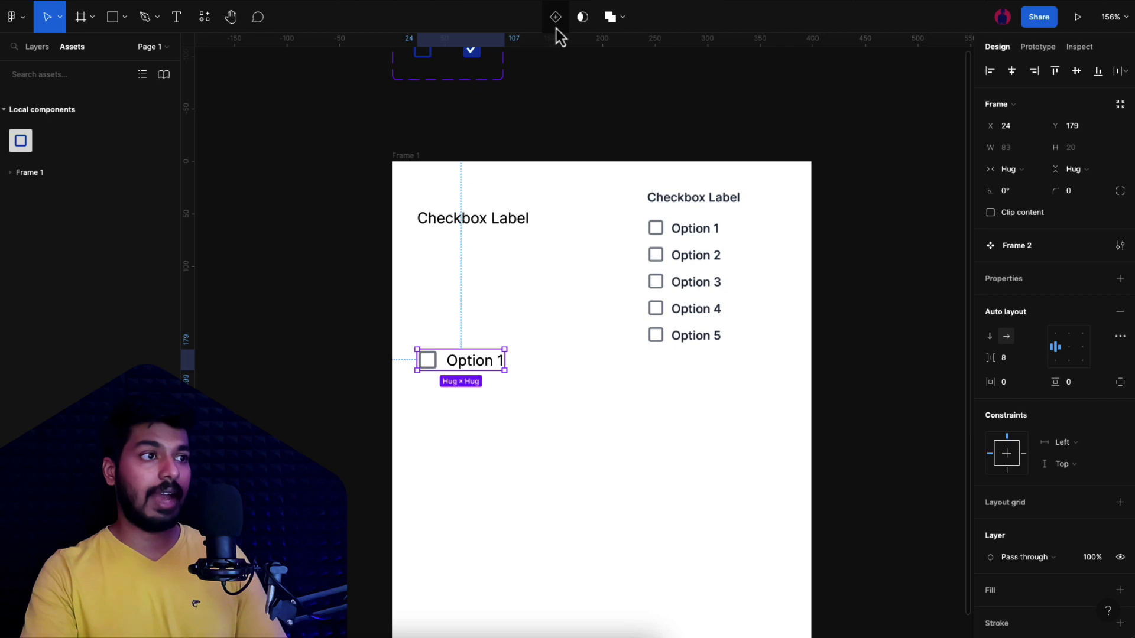
left_click(556, 28)
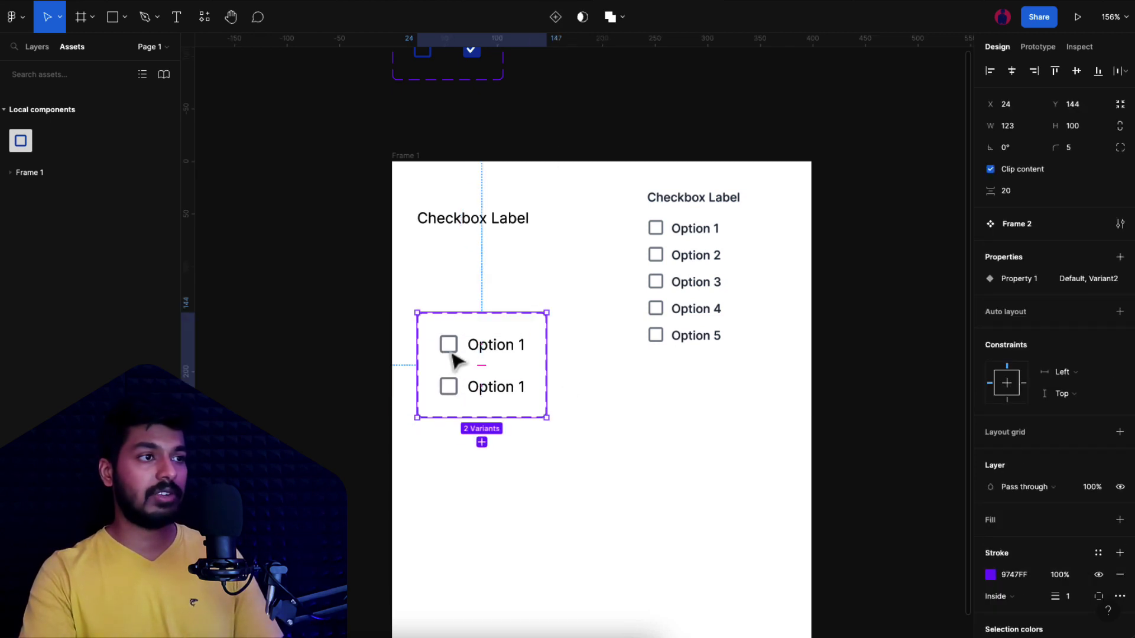
Switch the icon in the second Option 1 variant to check-on.
left_click(448, 386)
double_click(448, 386)
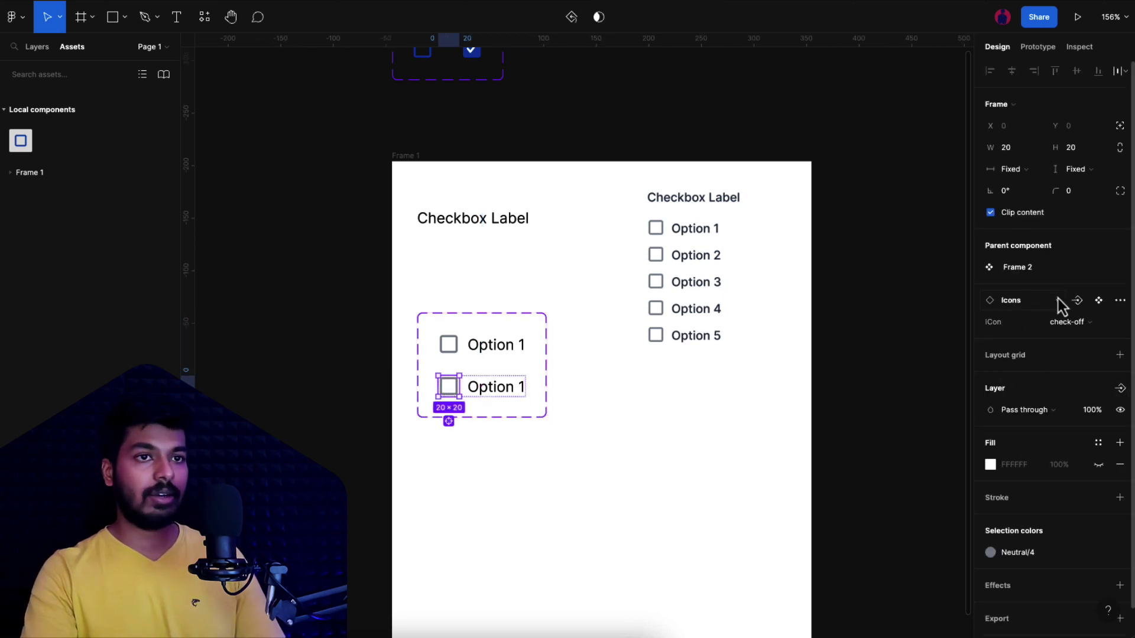
left_click(1064, 322)
left_click(1059, 337)
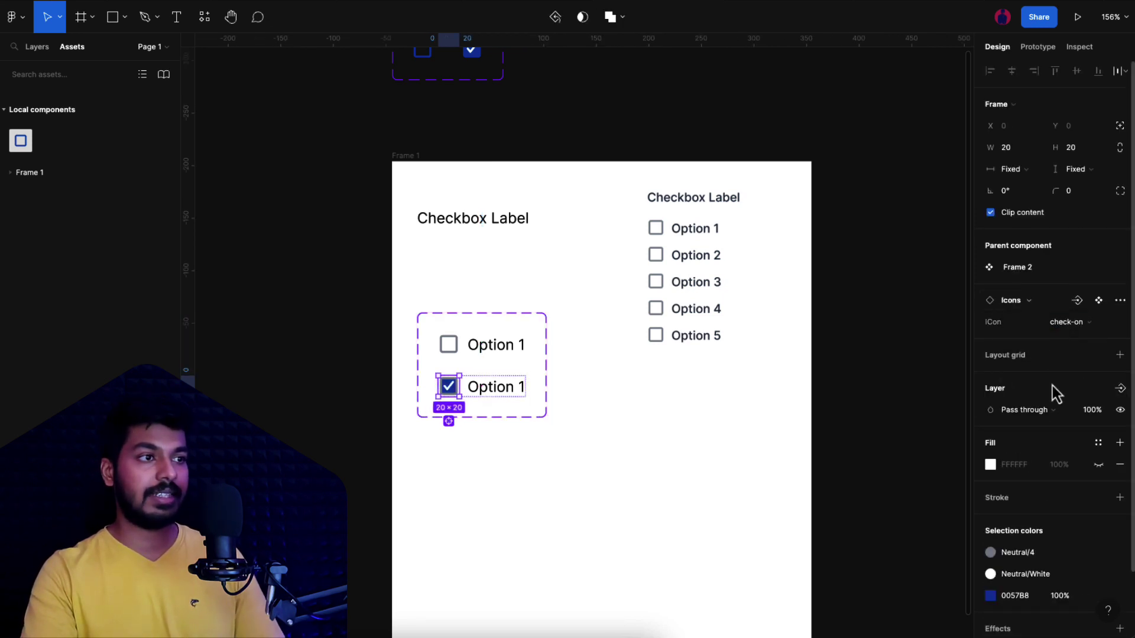
Replace the Neutral/4 color in the checked icon of the second variant with a Primary blue color style.
left_click(1023, 555)
scroll(877, 491, "up", 3)
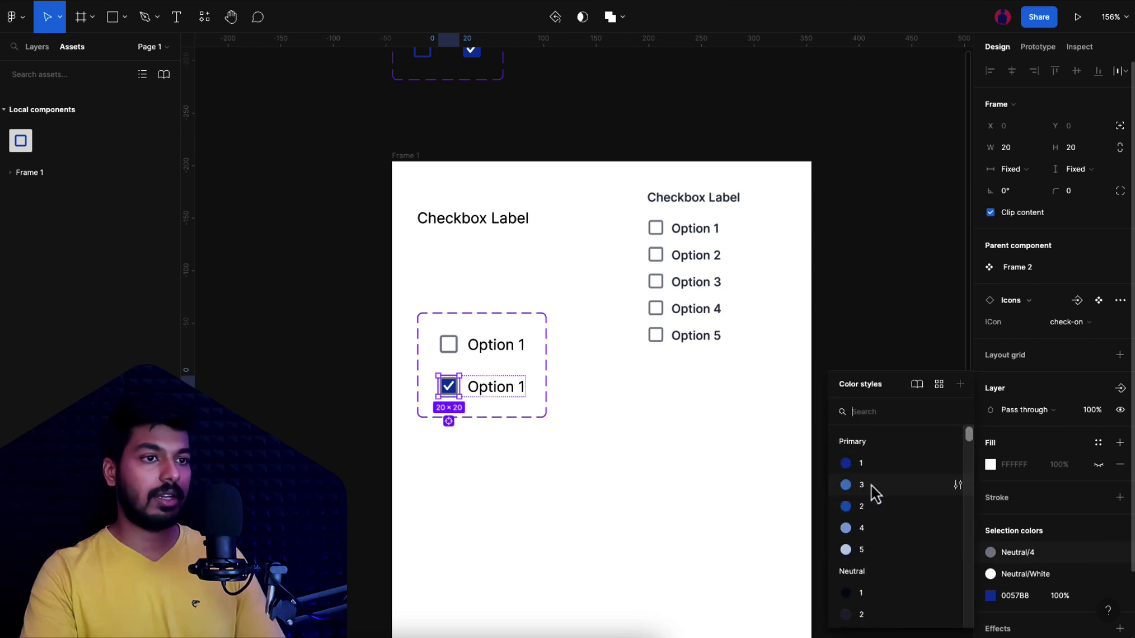
left_click(871, 486)
left_click(709, 477)
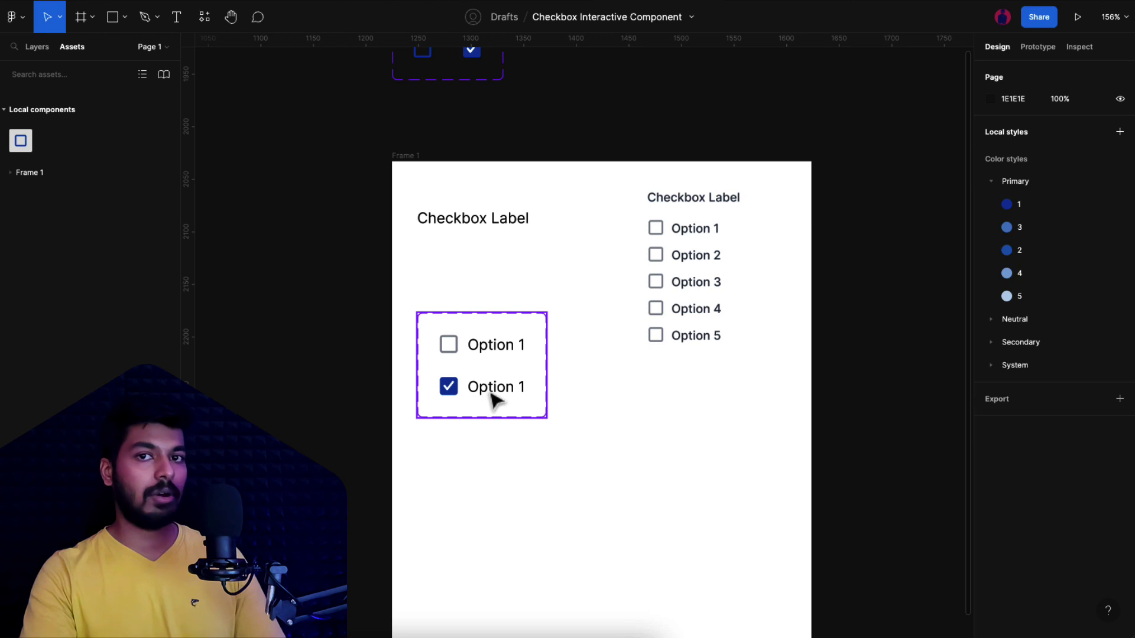
Add an instant on-click Change to interaction from the unchecked Default variant to the checked Variant2.
left_click(495, 350)
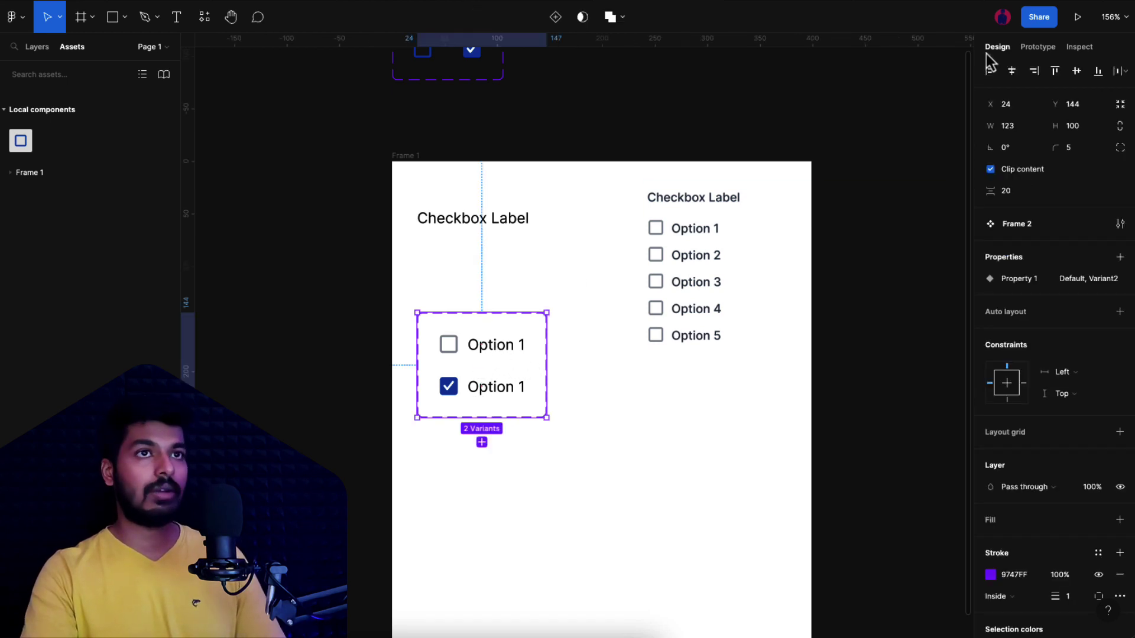
left_click(1037, 47)
left_click(492, 350)
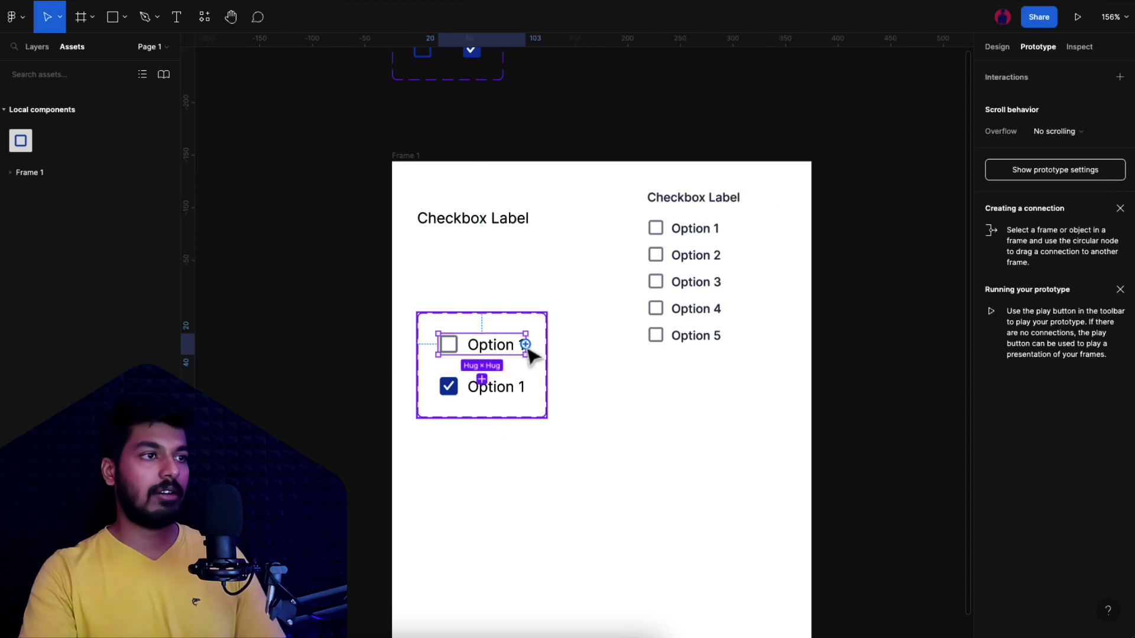
left_click_drag(526, 344, 514, 402)
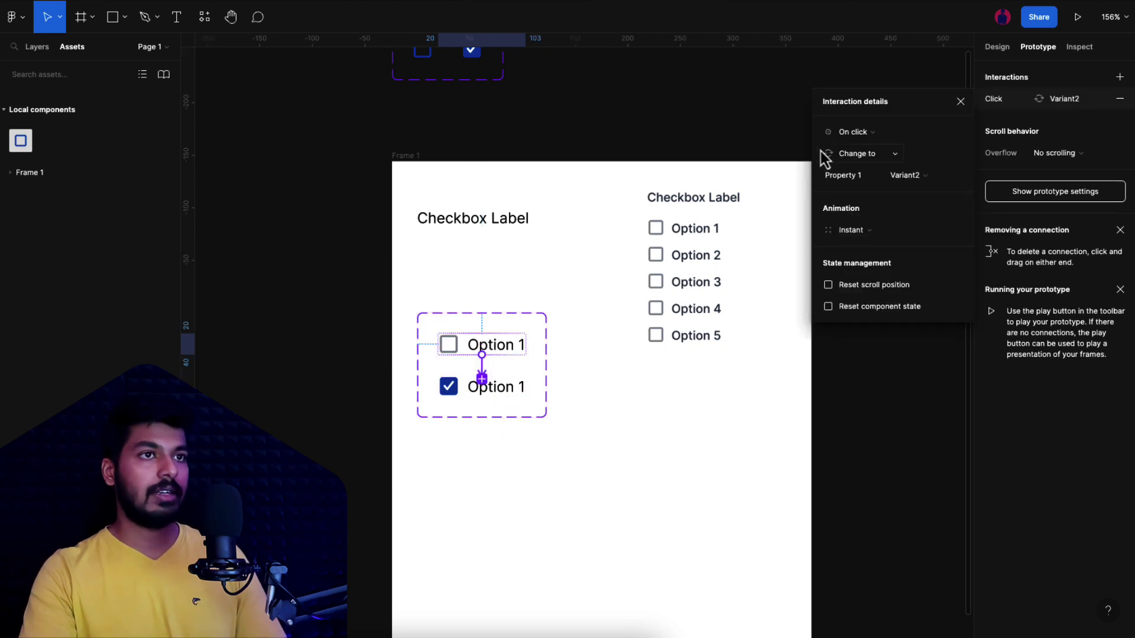
Add an instant on-click Change to interaction from the checked variant back to the Default variant.
left_click(518, 397)
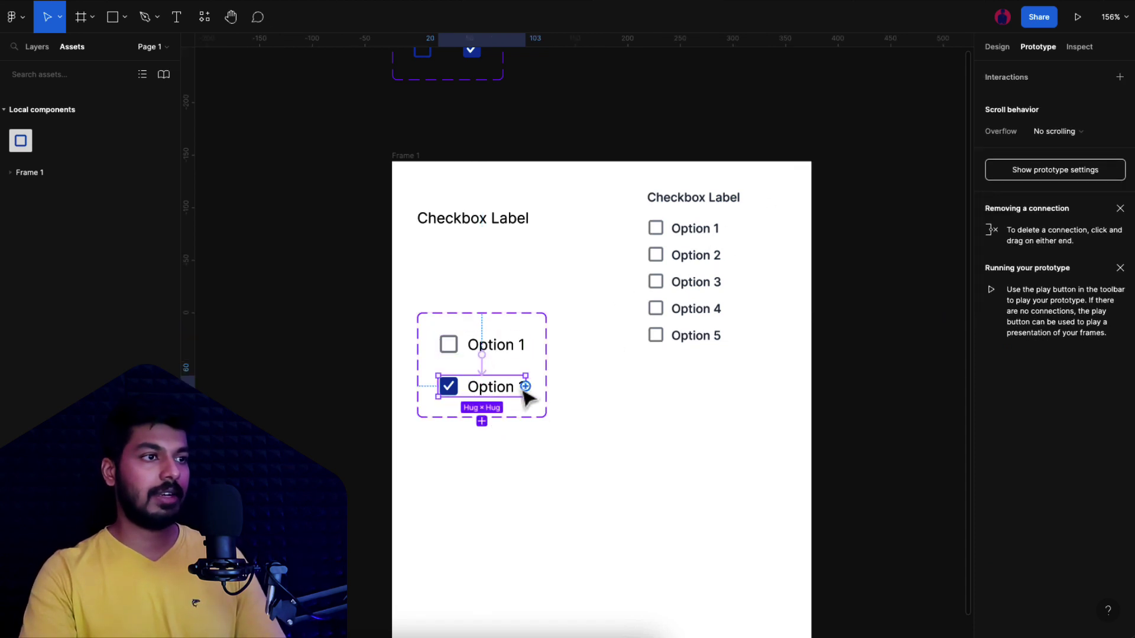
left_click_drag(526, 387, 506, 353)
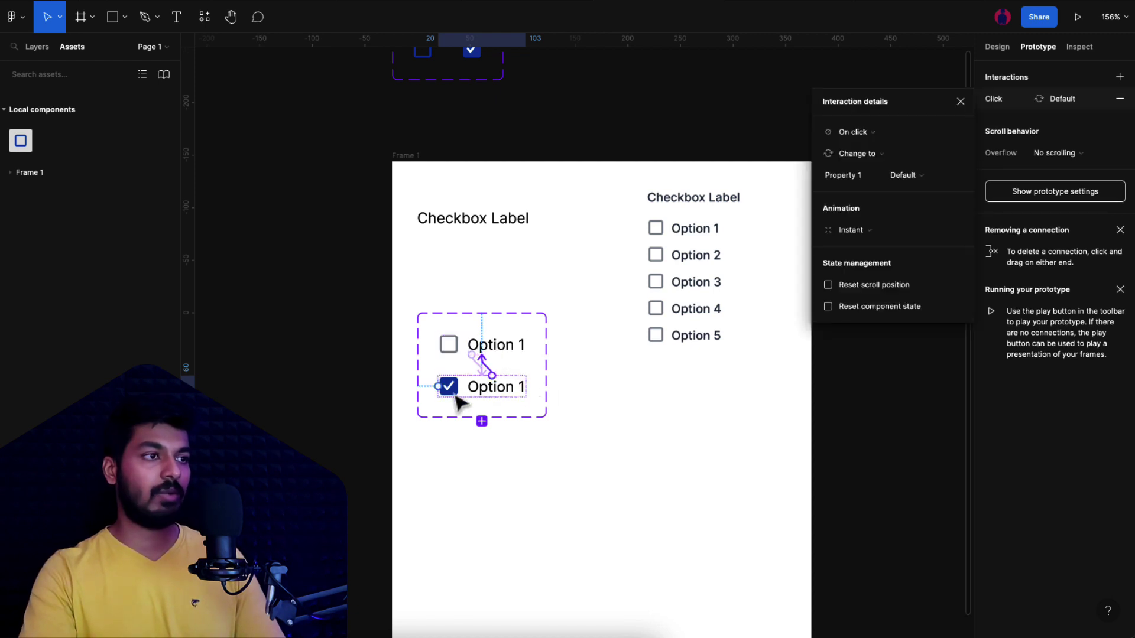
left_click(603, 448)
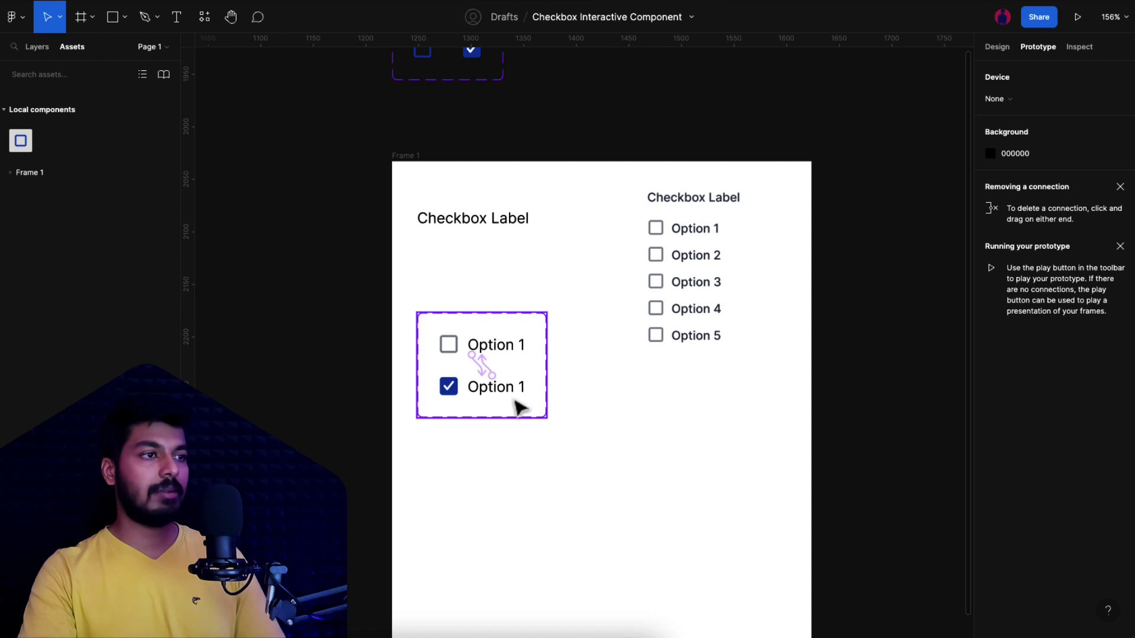
Remove the reference checkbox image from Frame 1 and move the option component set into its place.
left_click(997, 46)
left_click(699, 310)
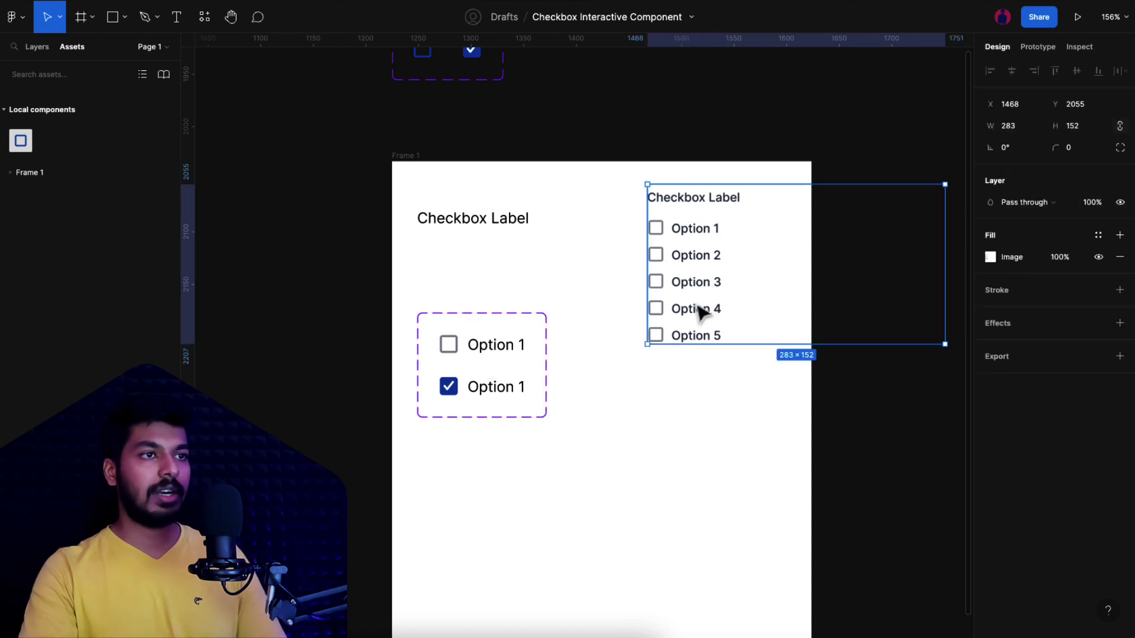
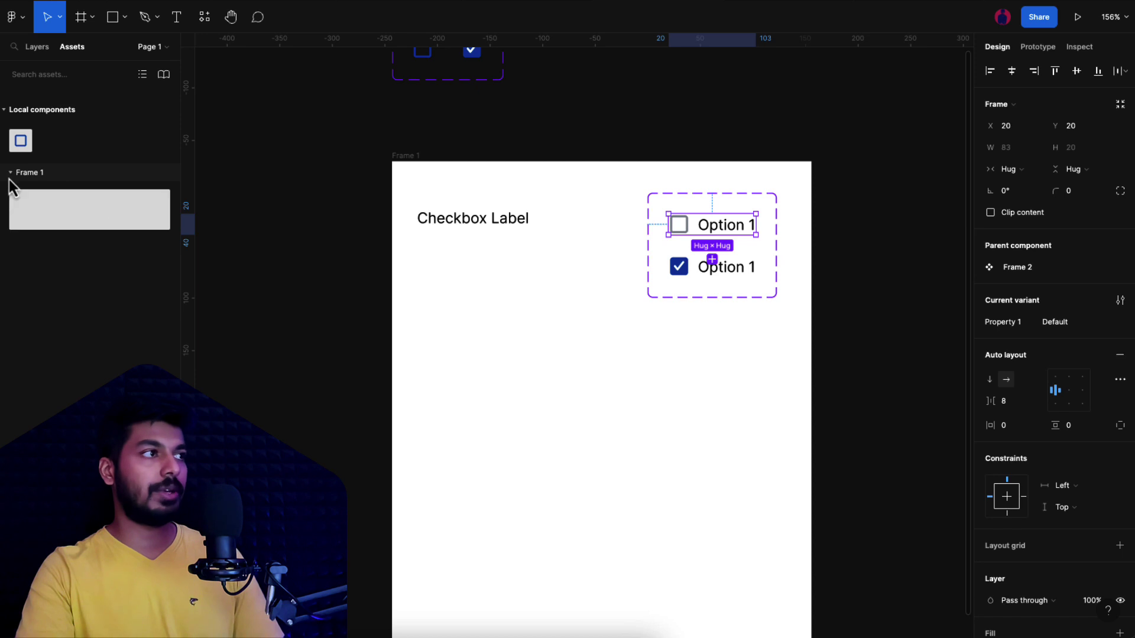
Place an instance of the Option 1 component directly under the Checkbox Label, aligned with the label's left edge.
left_click_drag(76, 204, 429, 260)
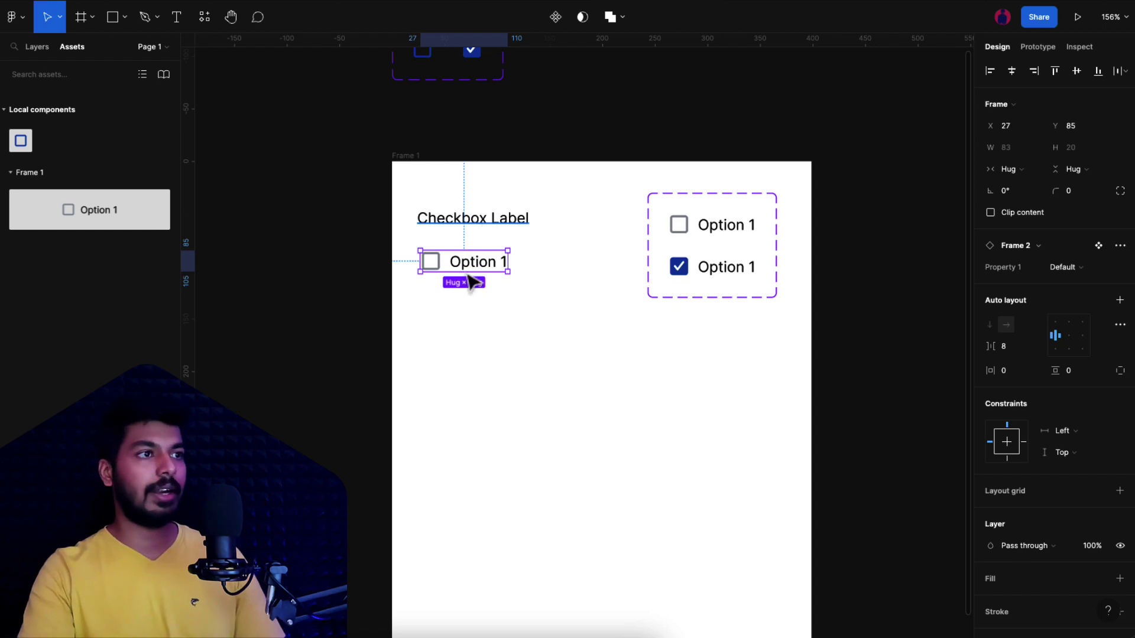
left_click_drag(474, 271, 467, 254)
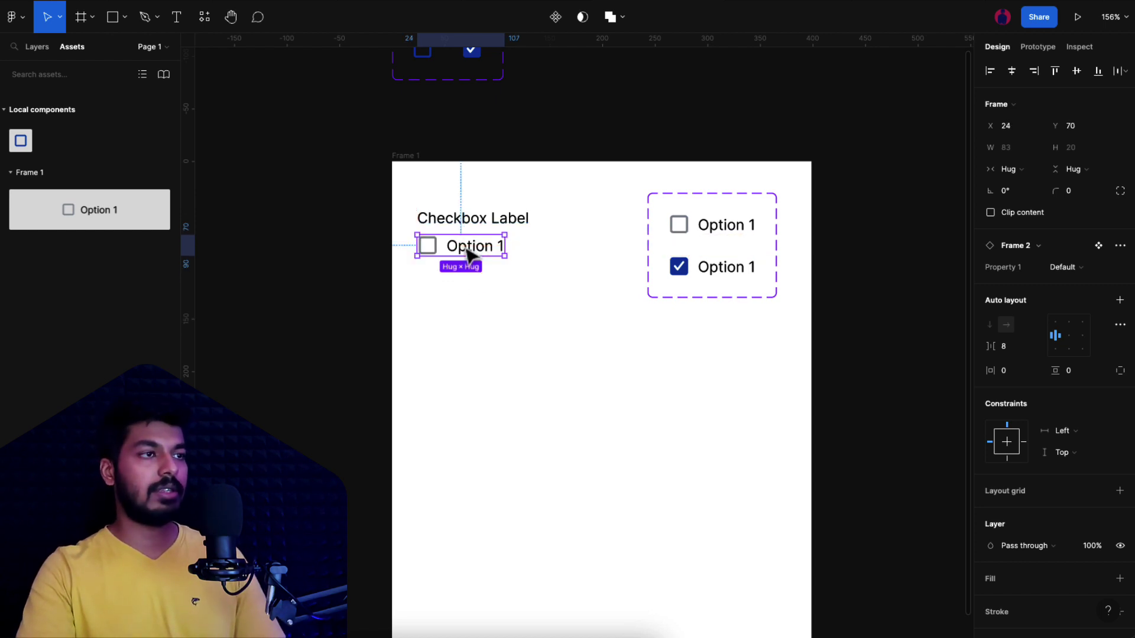
left_click(483, 226, "shift")
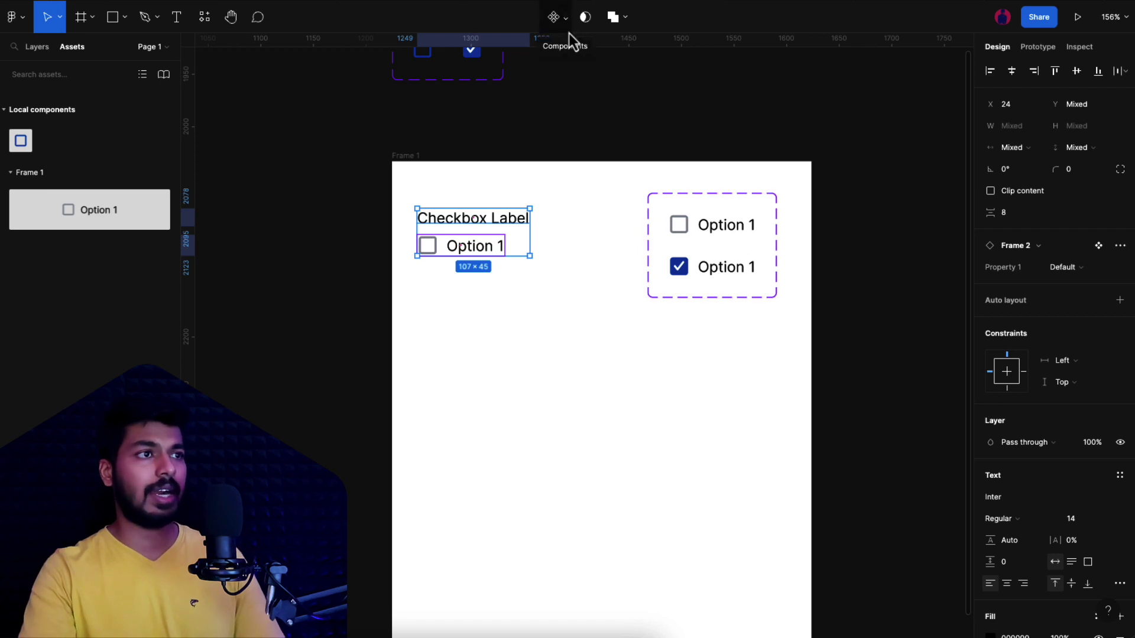
left_click(584, 214)
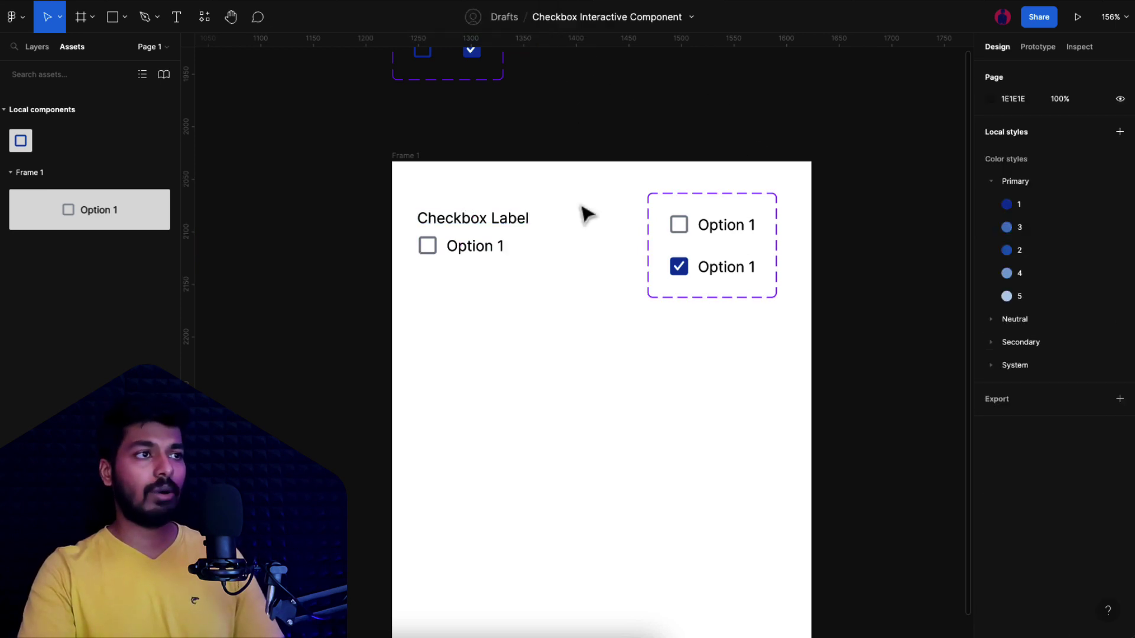
Duplicate the Option 1 instance just below the original and group both rows in a vertical auto layout.
left_click(490, 248)
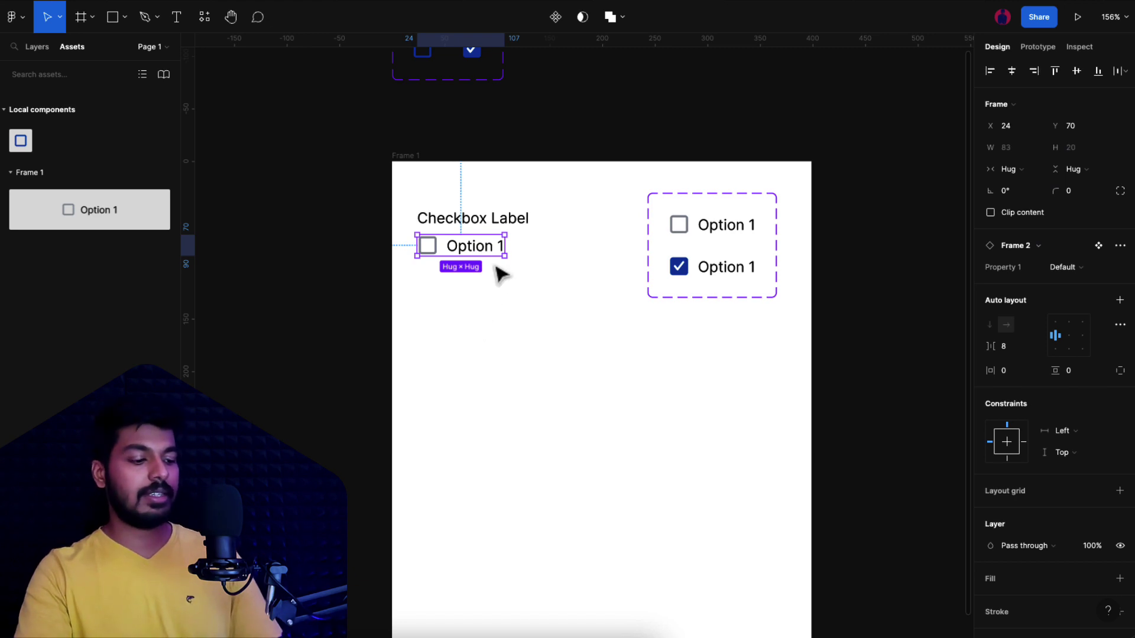
key("ctrl+d")
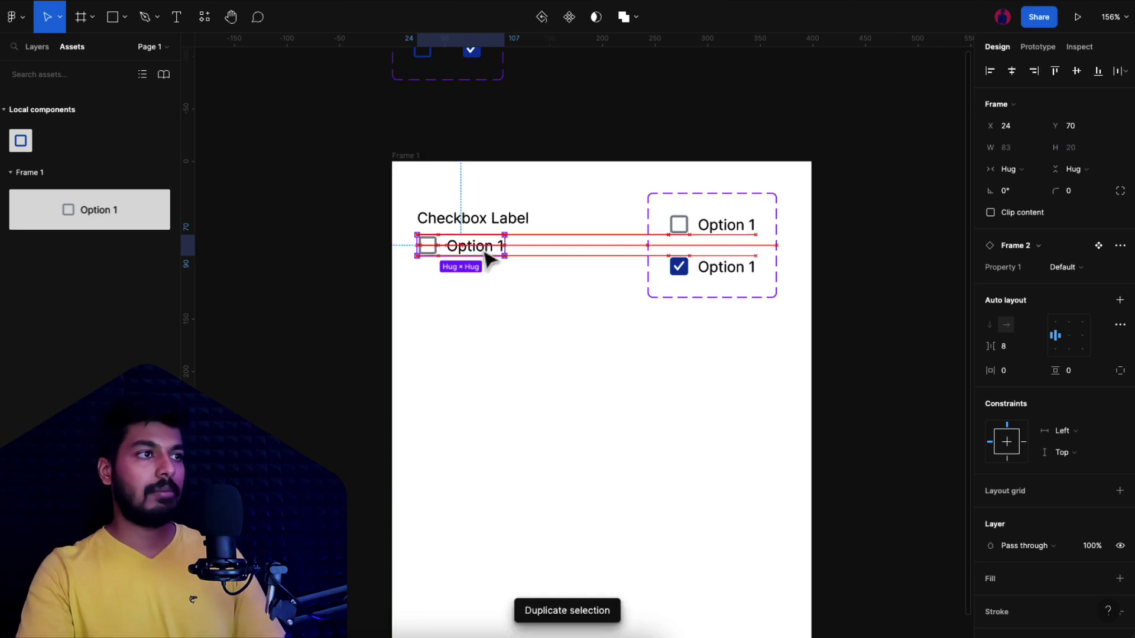
left_click_drag(489, 254, 484, 276)
left_click(489, 254, "shift")
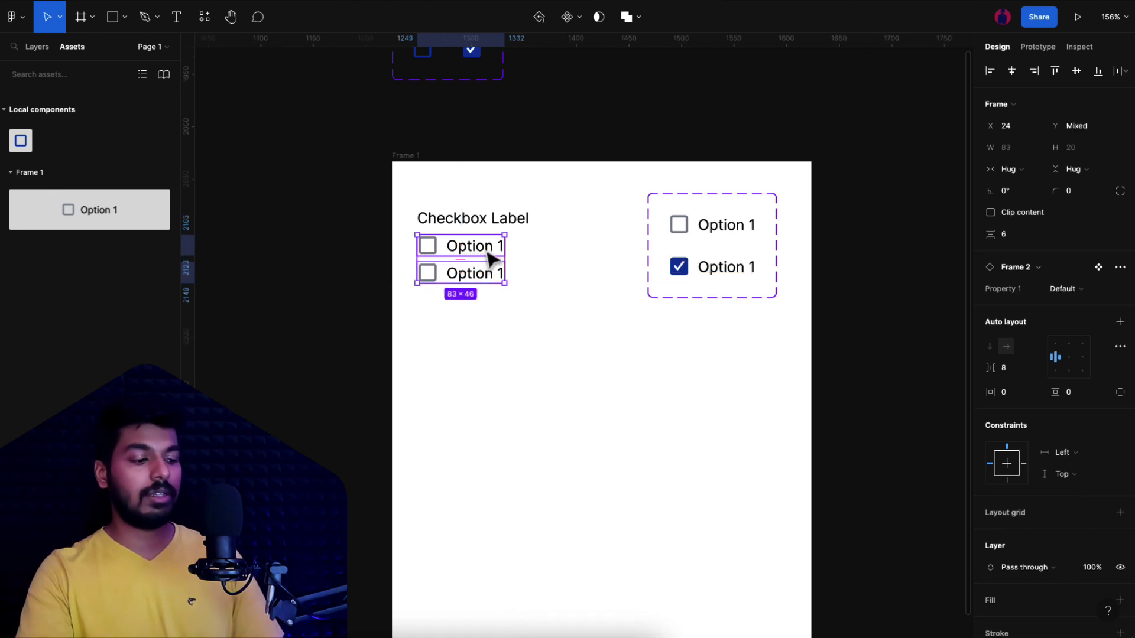
key("shift+a")
left_click(513, 277)
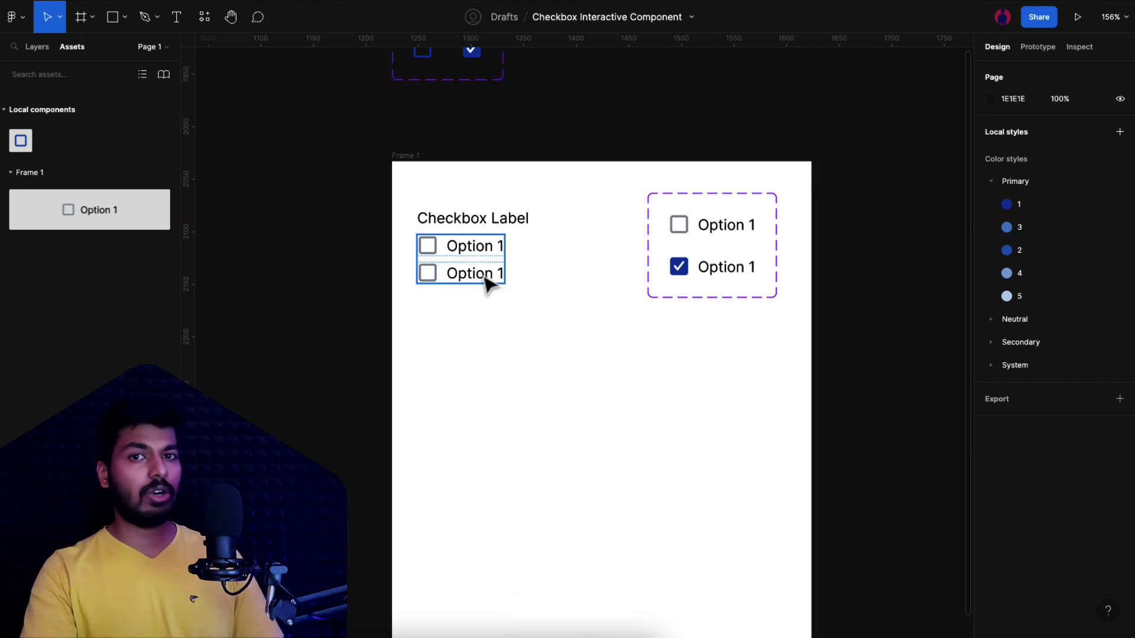
Duplicate the second option row three times within the vertical auto layout.
double_click(489, 283)
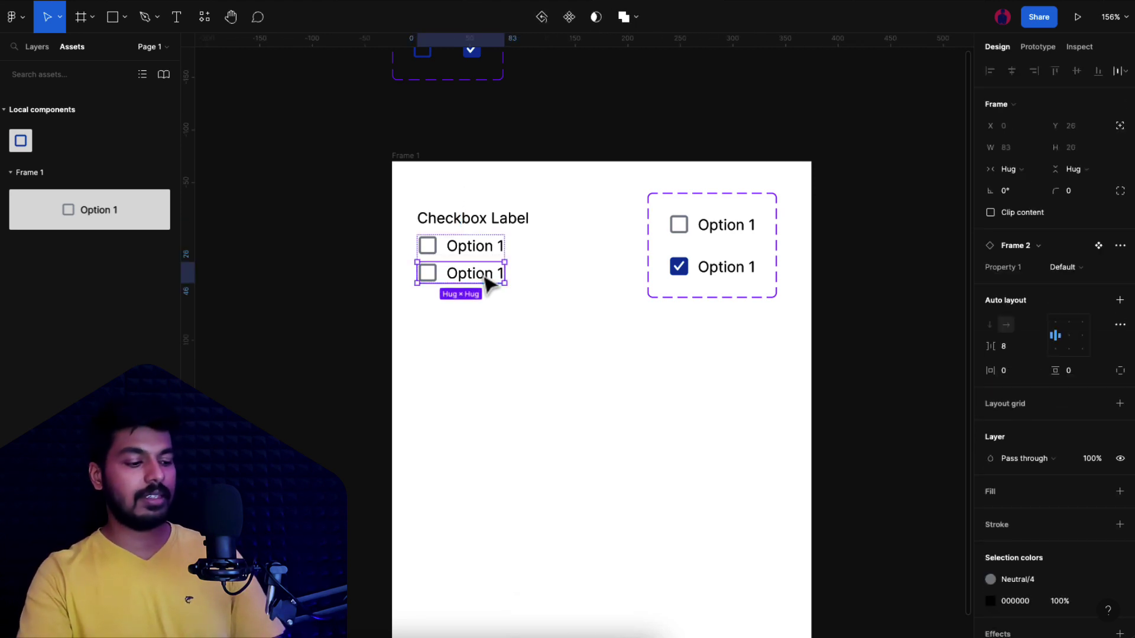
key("ctrl+d")
key("ctrl+d")
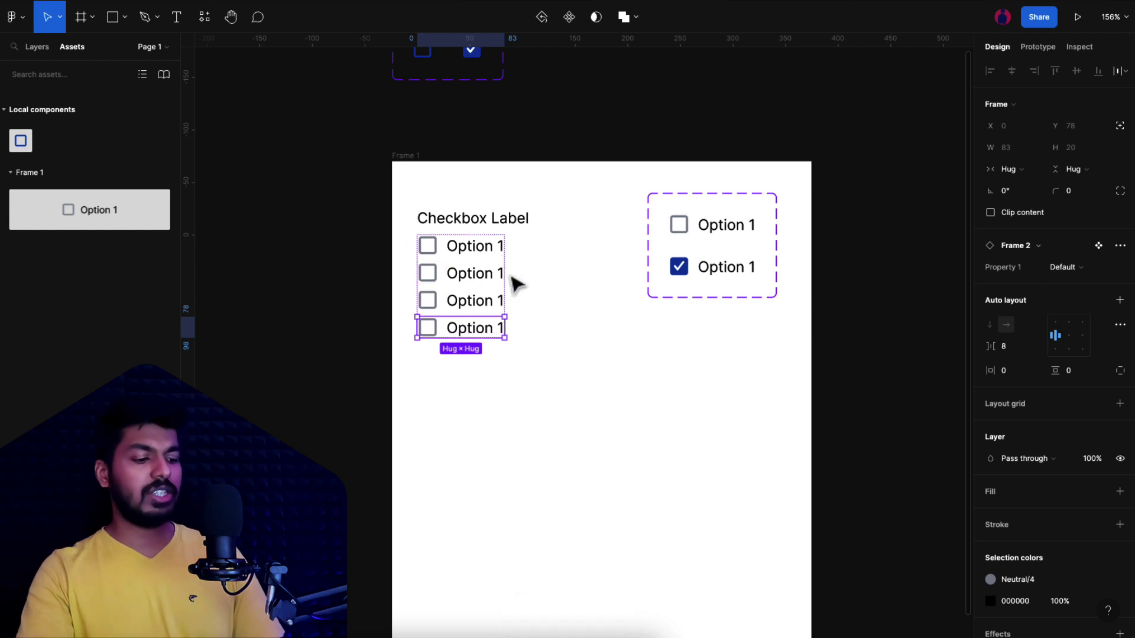
key("ctrl+d")
Combine the Checkbox Label and the stacked option rows into a single component.
left_click(471, 271)
key("Escape")
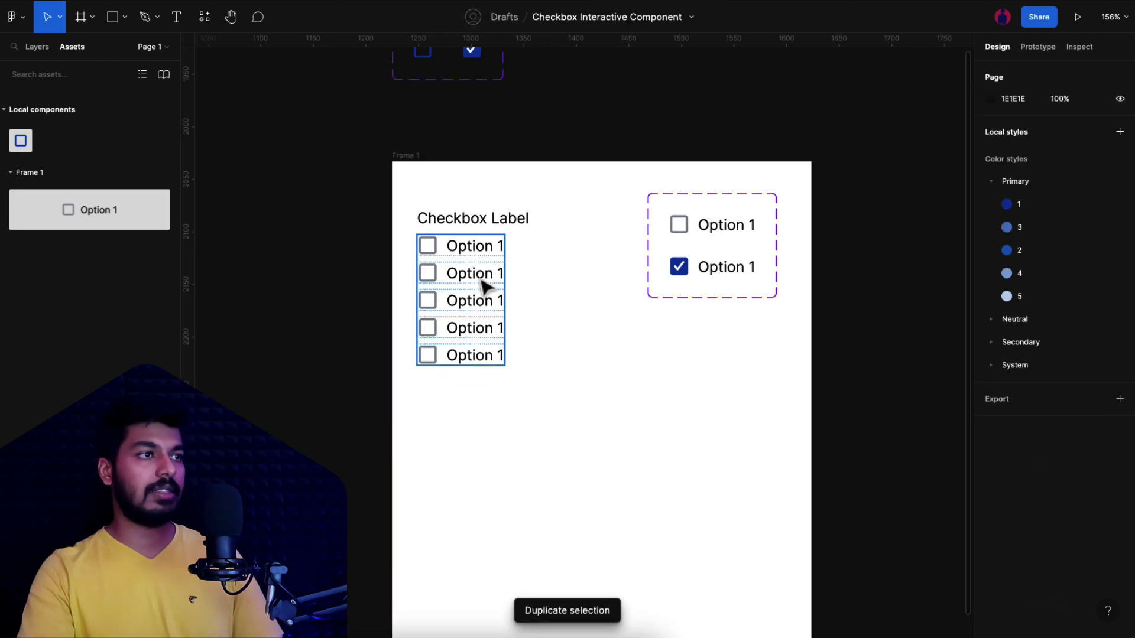
left_click(494, 221, "shift")
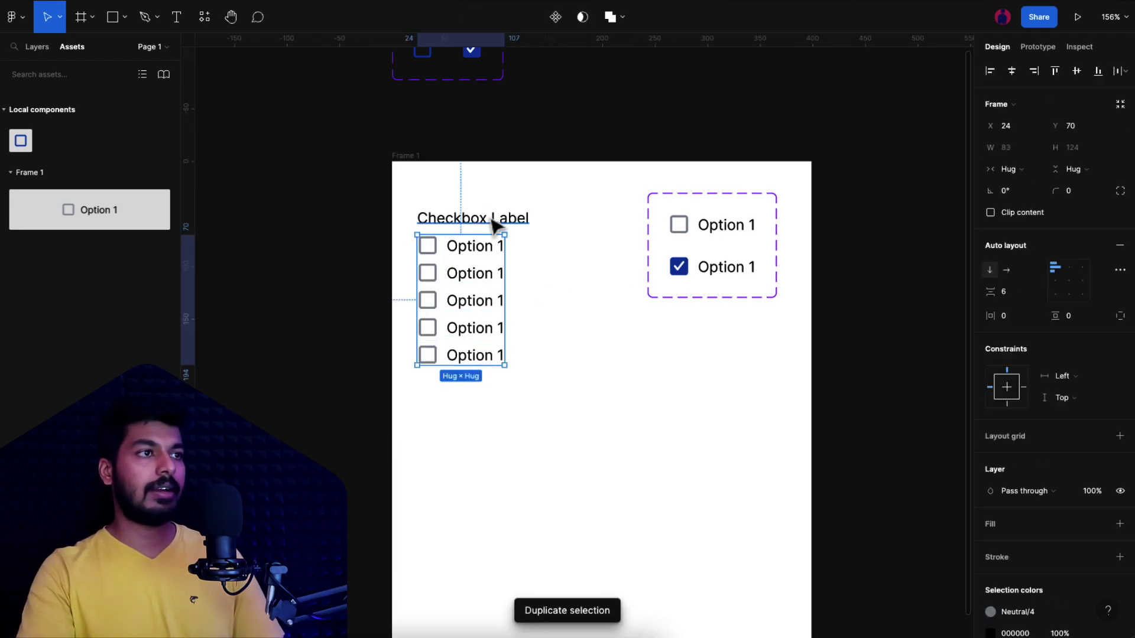
left_click(555, 18)
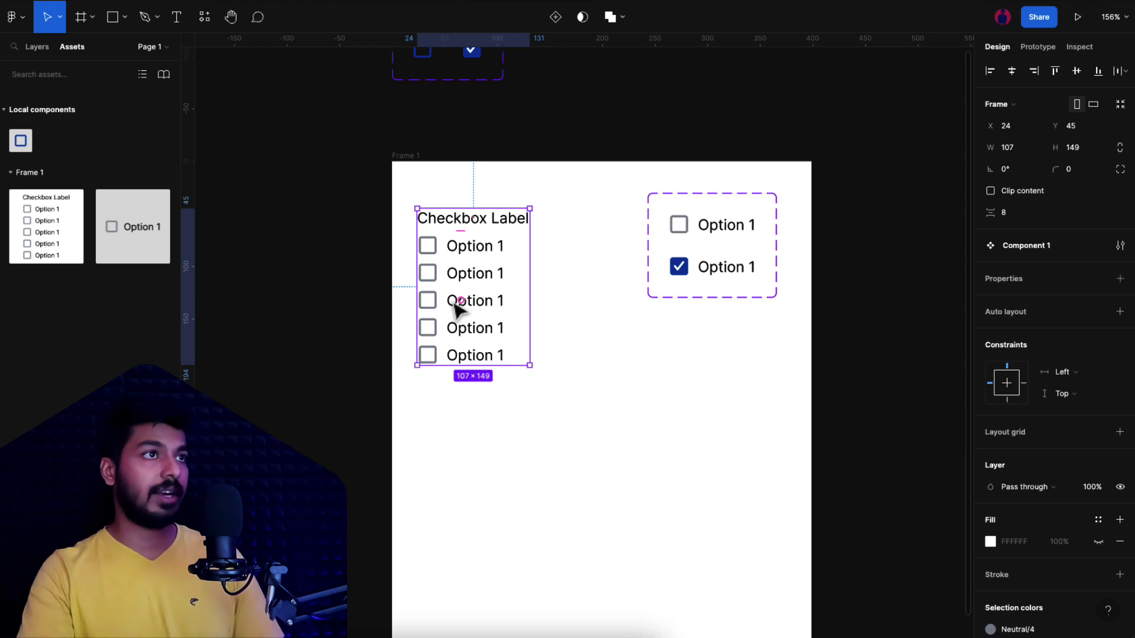
Add a second variant to the Checkbox Label component.
left_click(555, 17)
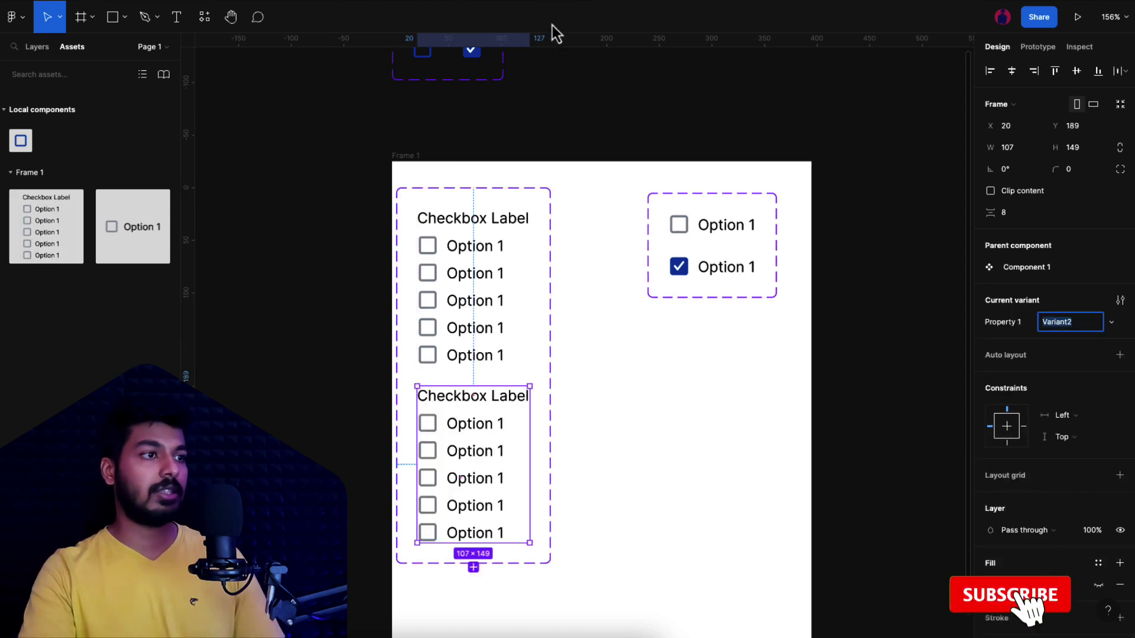
key("Escape")
left_click(625, 316)
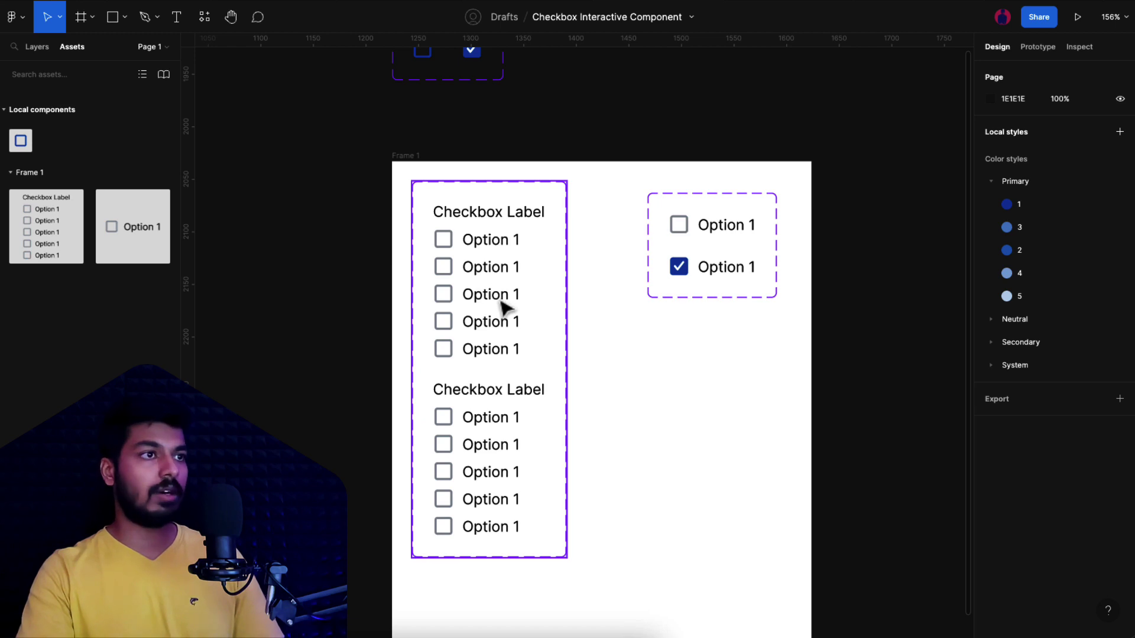
Draw a frame of about 260 × 228 beside Frame 1 and place an instance of the five-option checkbox component in it.
scroll(501, 304, "right", 2)
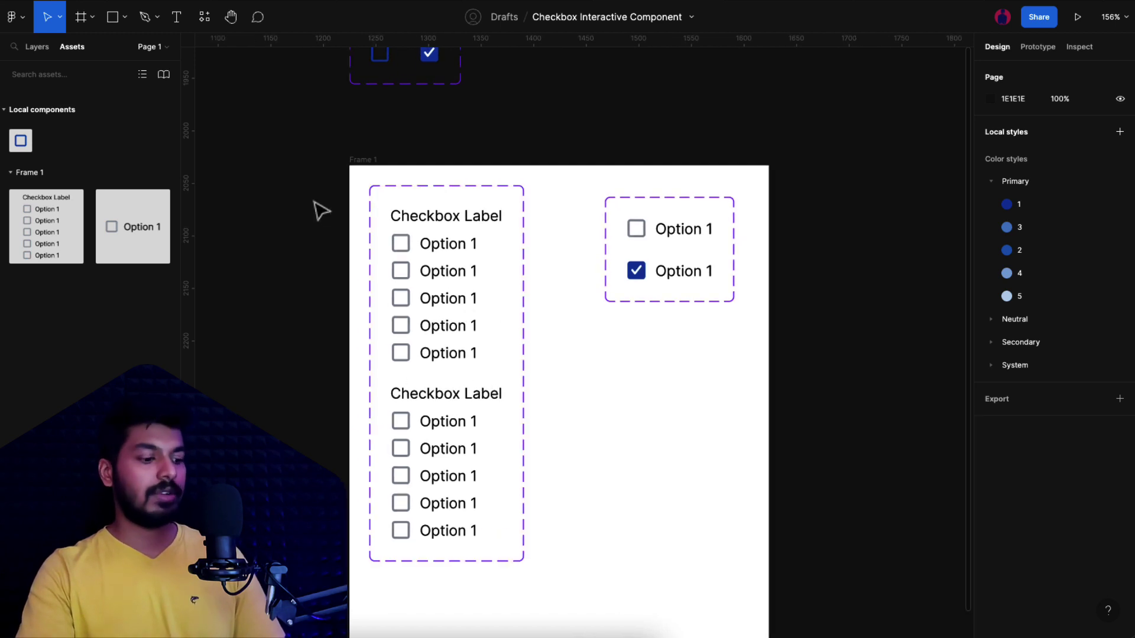
key("f")
mouse_move(806, 165)
left_mouse_down()
mouse_move(912, 271)
mouse_move(914, 408)
left_mouse_up()
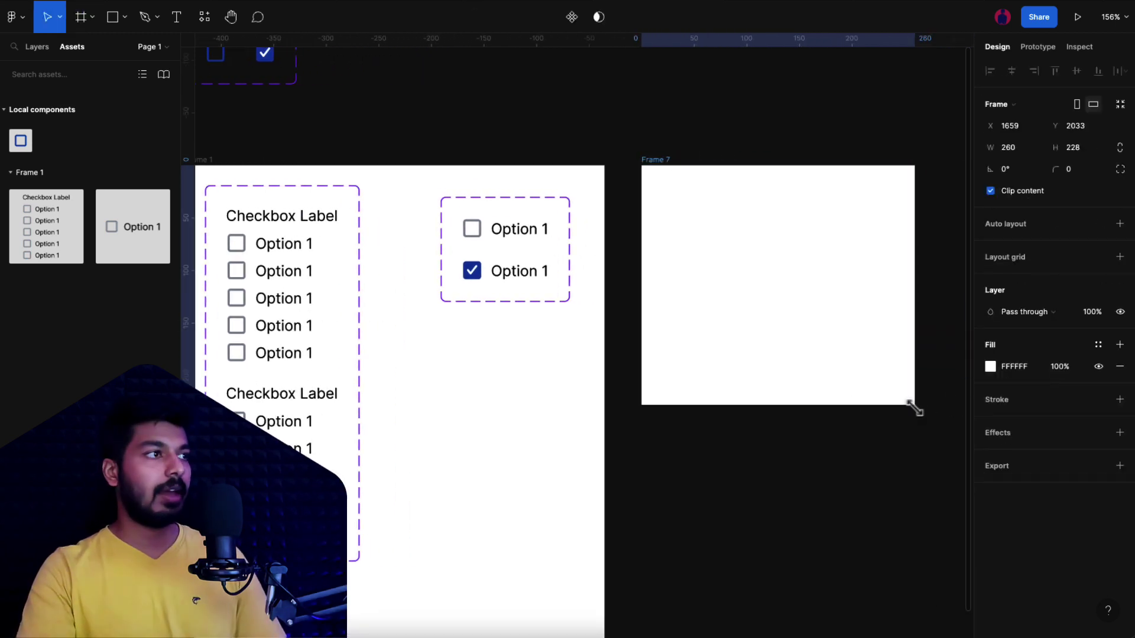
left_click_drag(34, 235, 791, 304)
Preview the prototype, toggle the first three options on and off, and close the preview.
left_click(1077, 17)
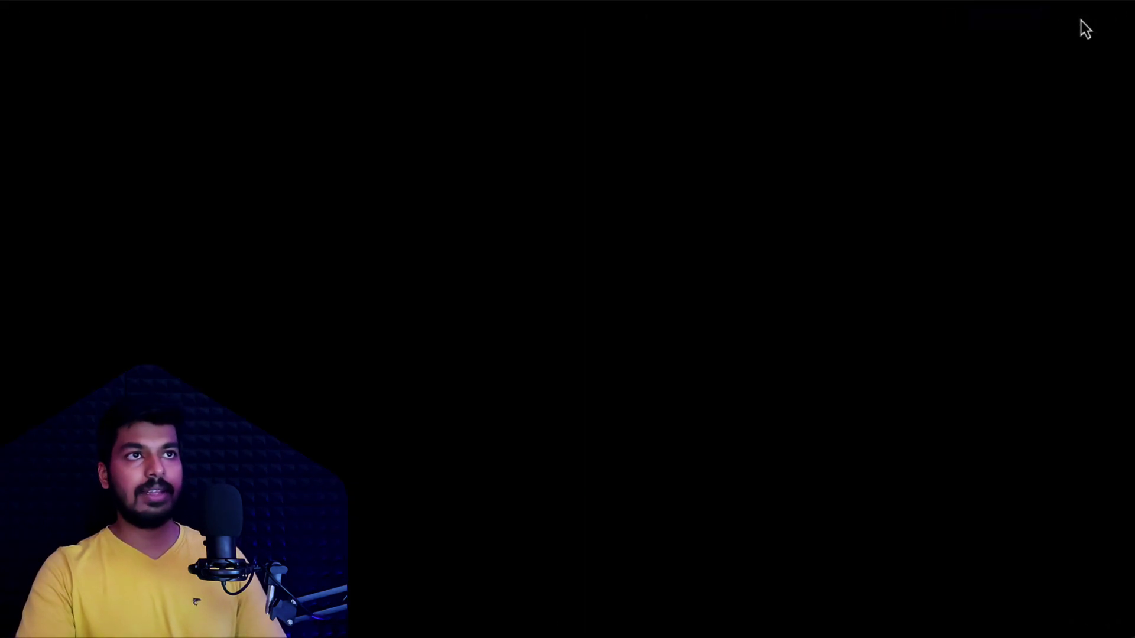
left_click(568, 267)
left_click(574, 308)
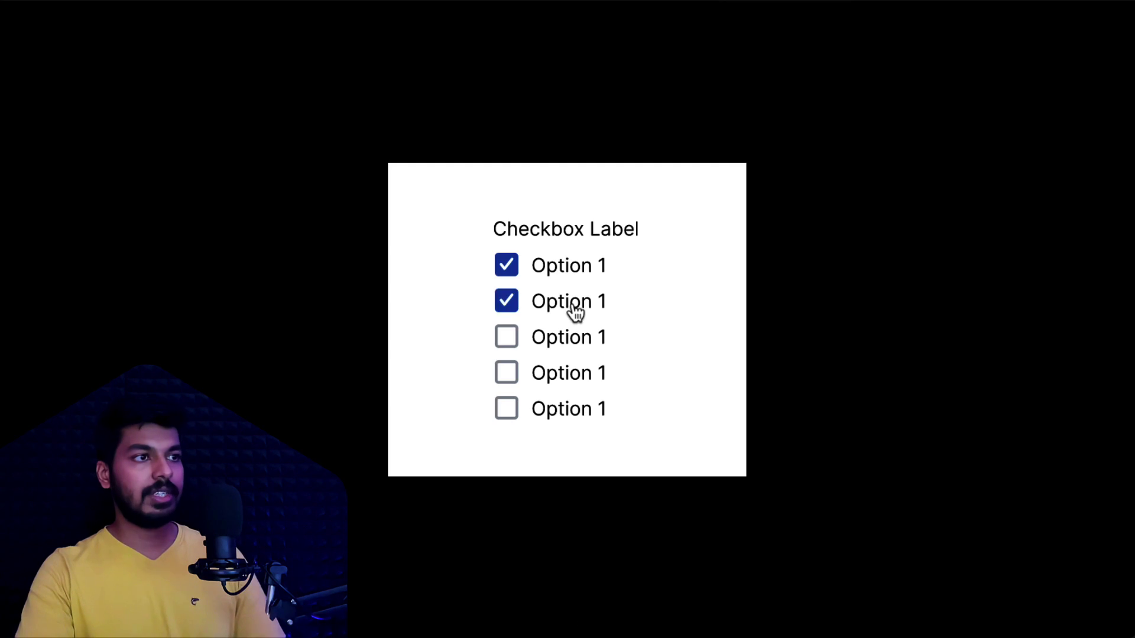
left_click(565, 340)
left_click(566, 313)
left_click(568, 348)
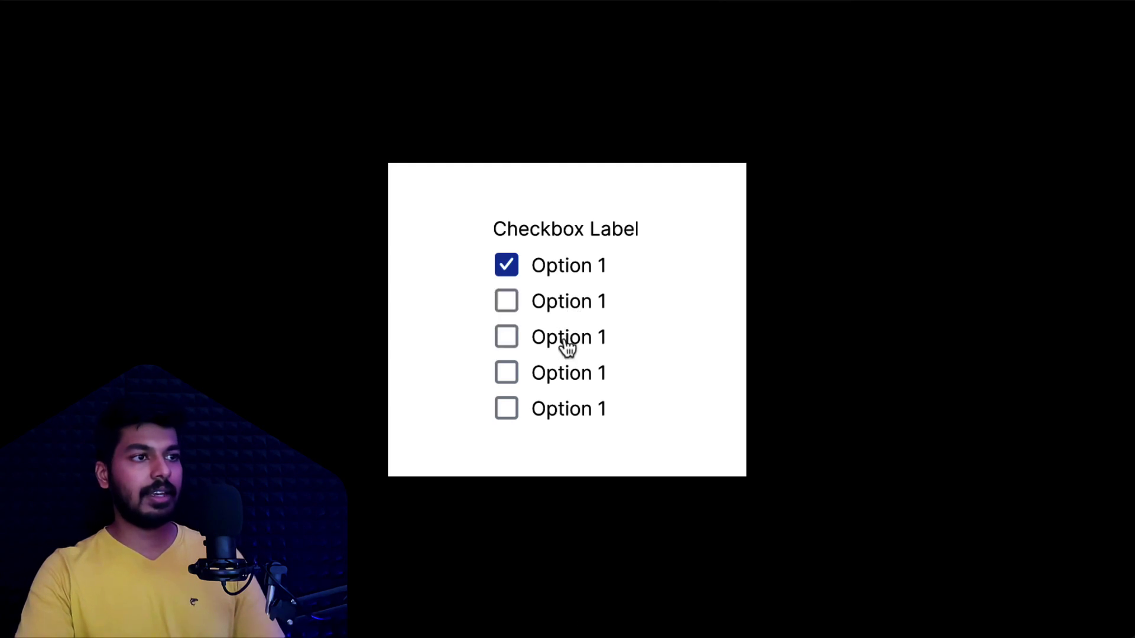
left_click(575, 281)
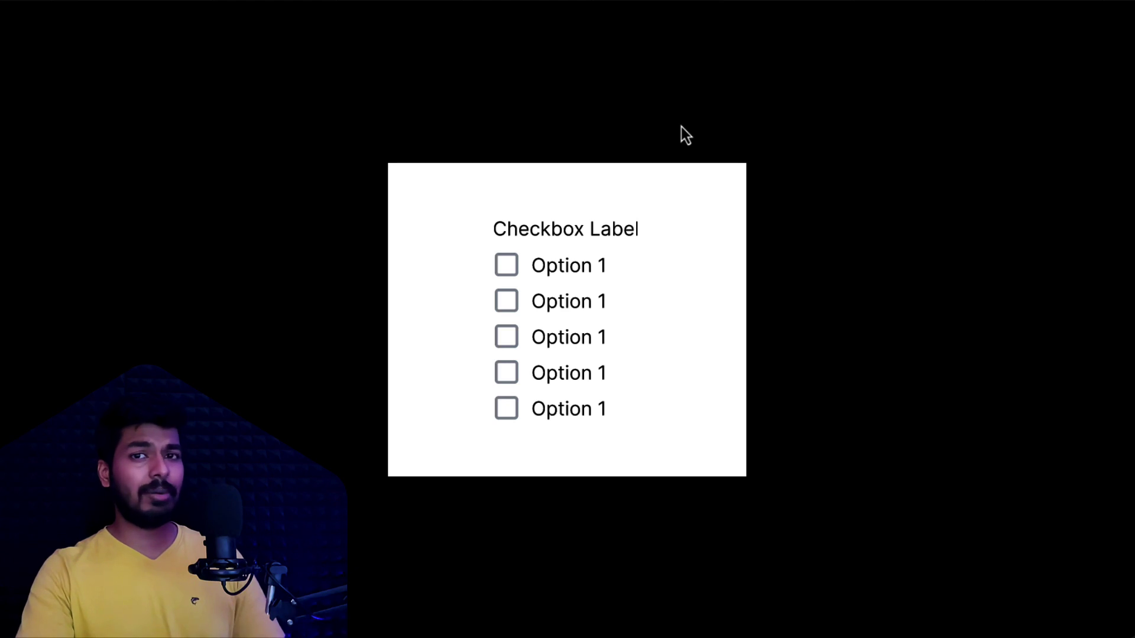
key("Escape")
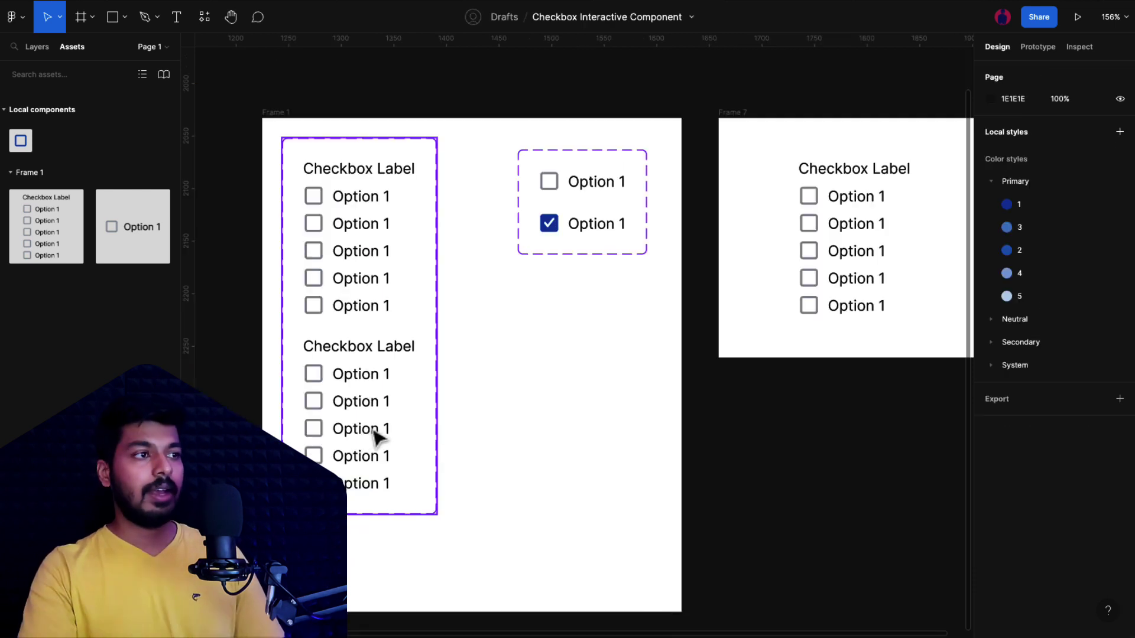
Try deleting the last option row from the second variant of the checkbox component.
left_click(367, 433)
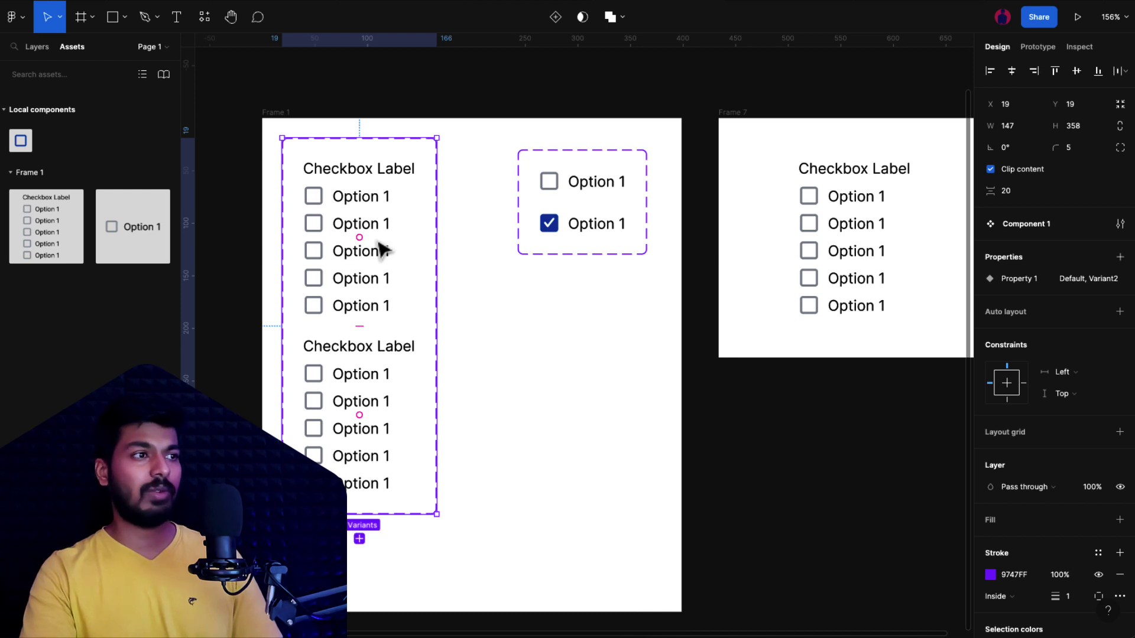
left_click(451, 375)
left_click(408, 366)
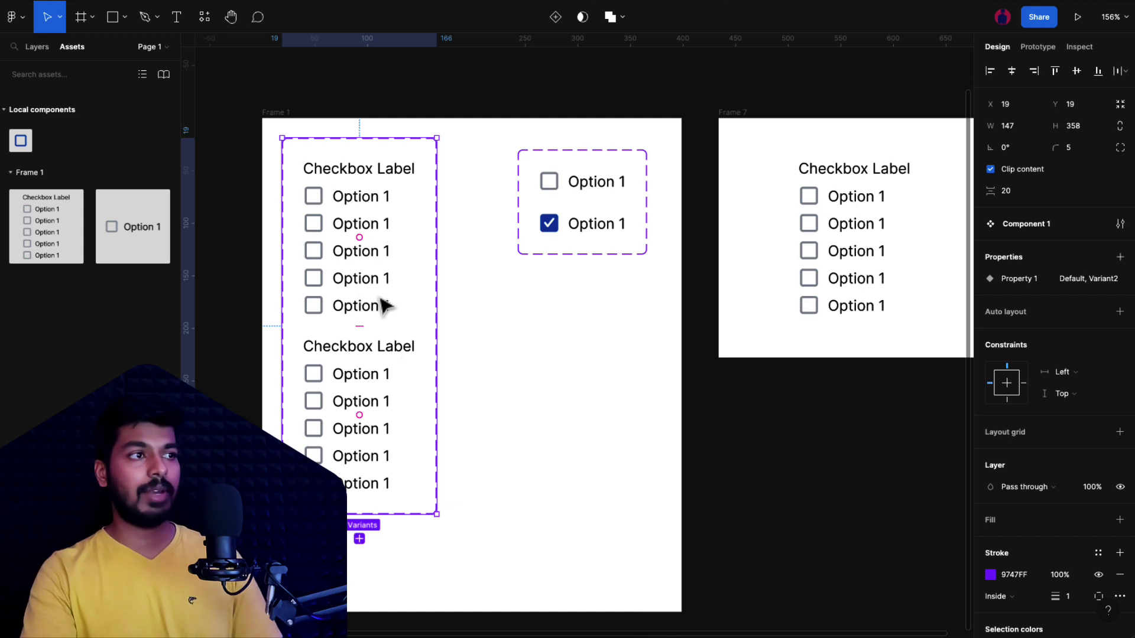
left_click(369, 485)
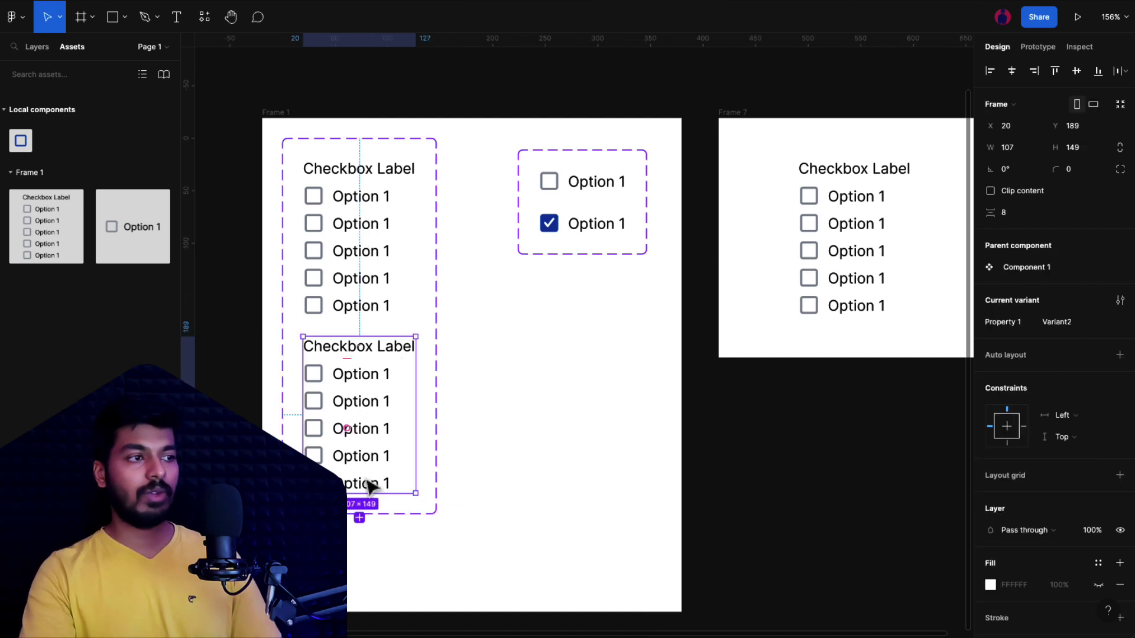
left_click(369, 484)
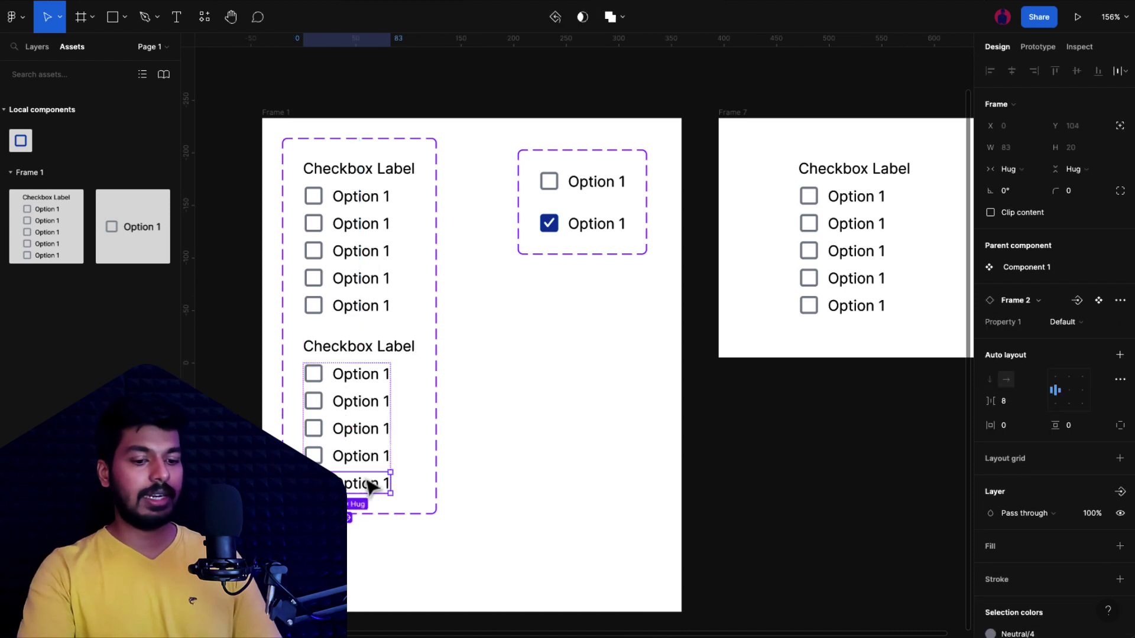
key("Delete")
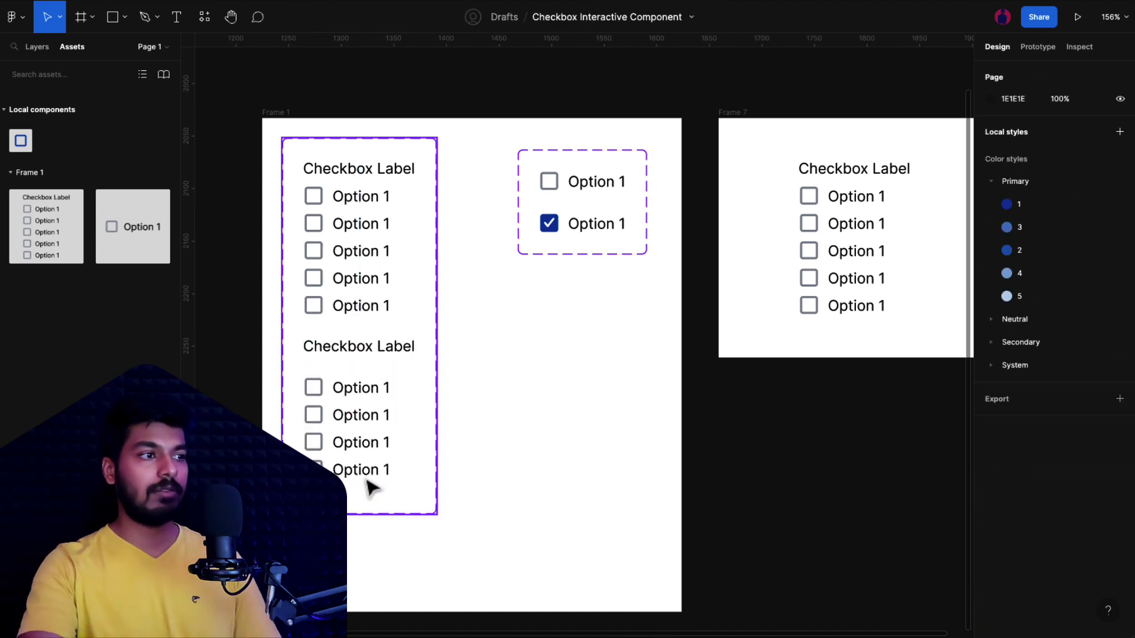
Check the constraints of the second variant's option stack and undo the row deletion.
left_click(352, 434)
left_click(336, 416)
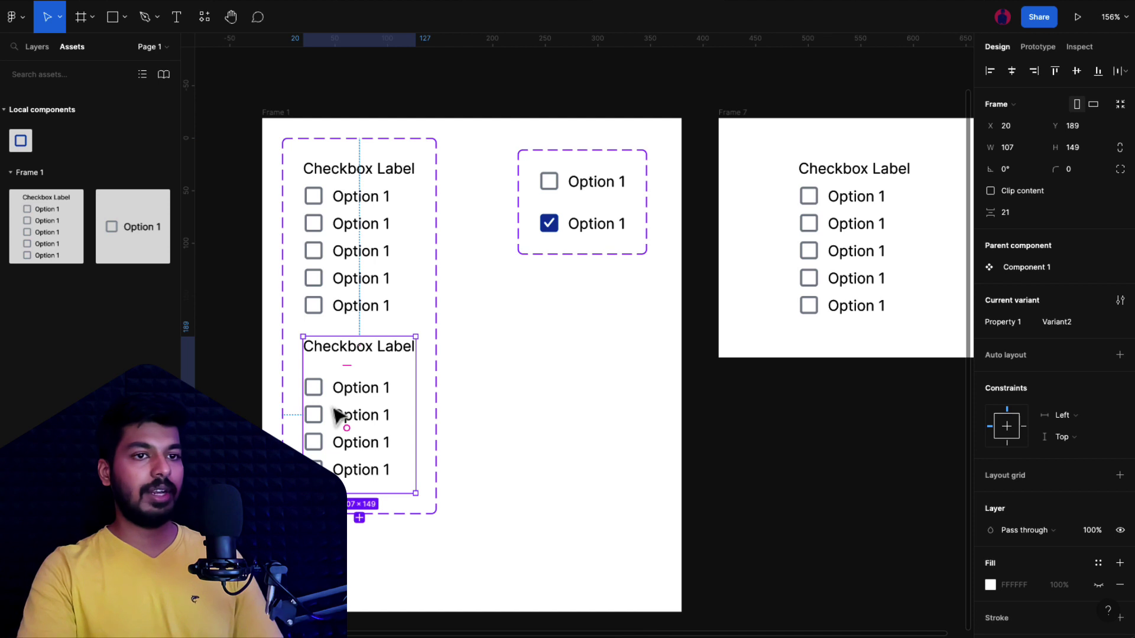
left_click(410, 418)
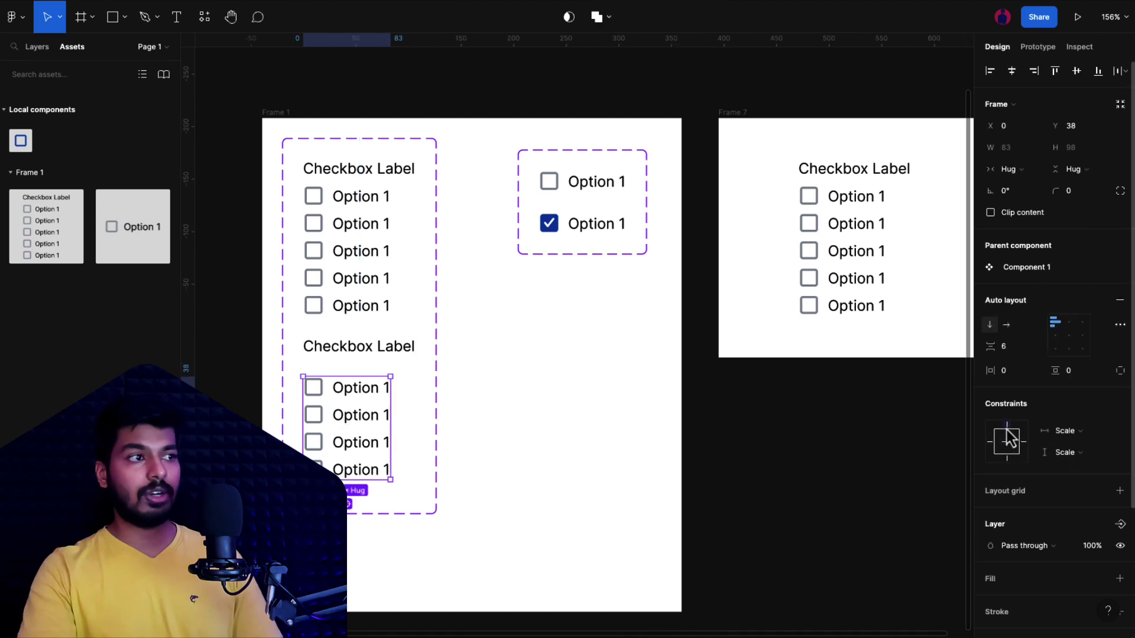
key("shift+Return")
key("shift+Return")
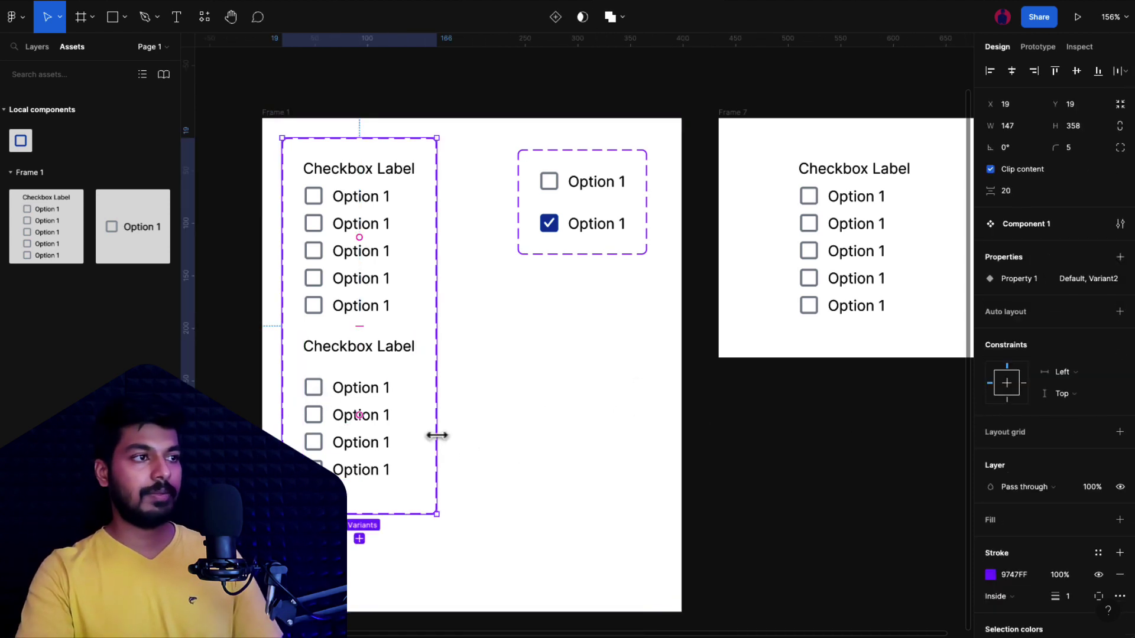
left_click(438, 436)
key("ctrl+z")
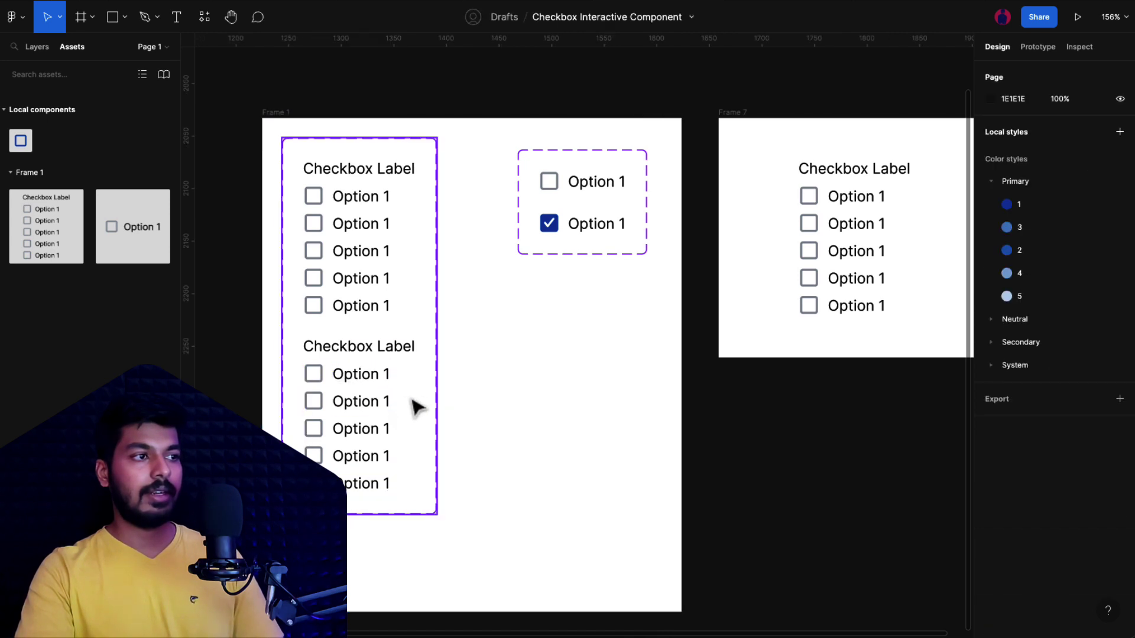
Set the constraints of the second variant's option stack to Left and Top.
left_click(335, 406)
left_click(334, 406)
key("Return")
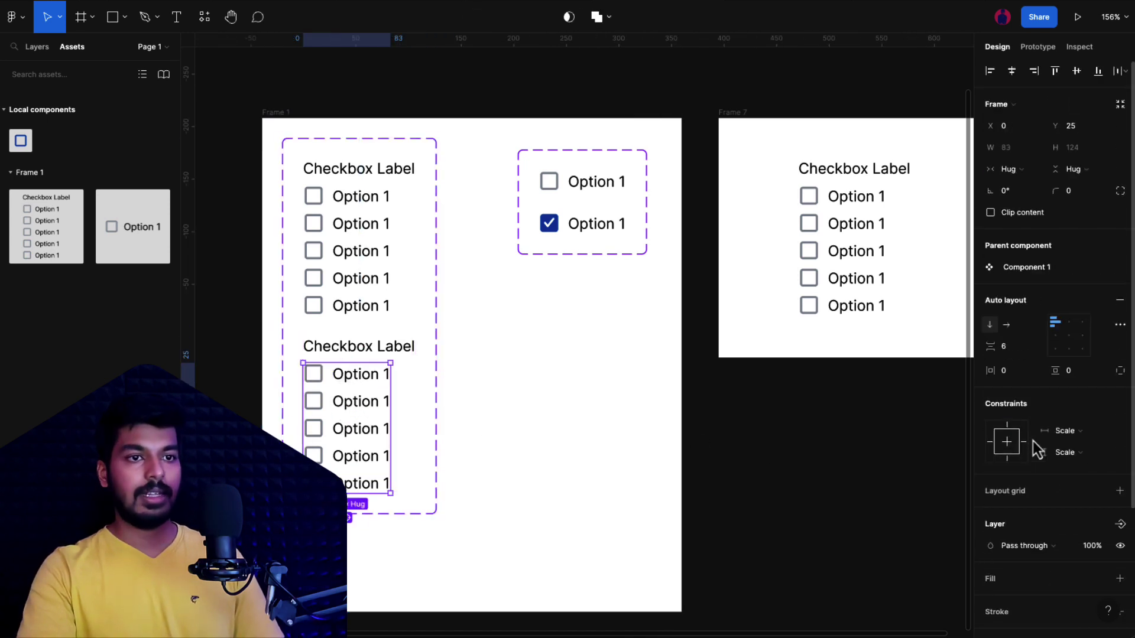
left_click(1008, 426)
left_click(989, 442)
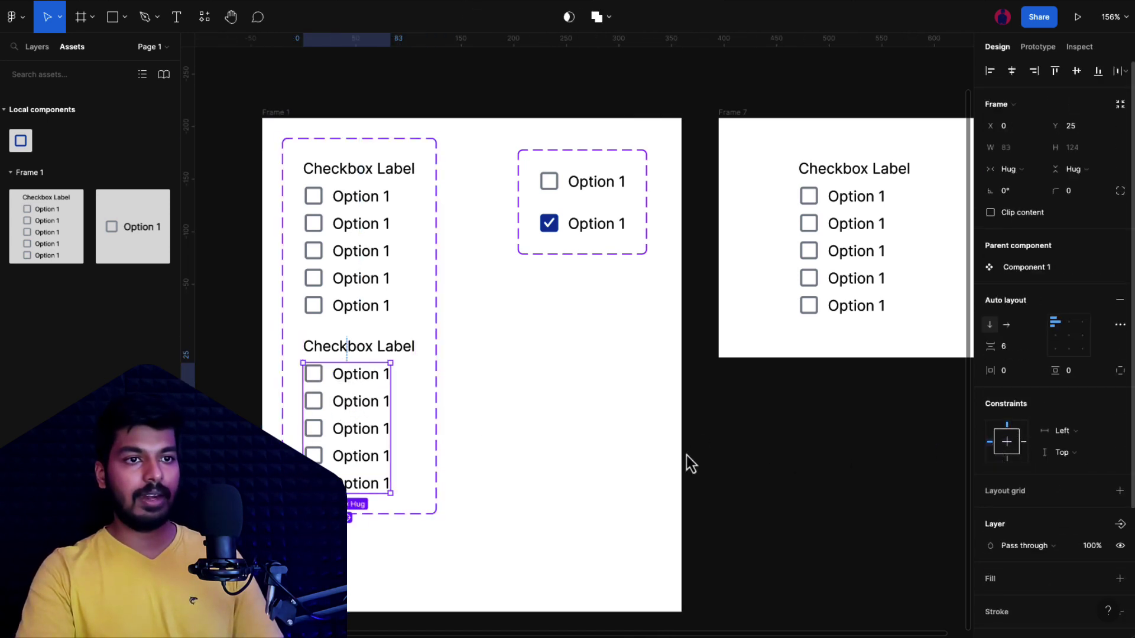
left_click(471, 471)
key("ctrl+z")
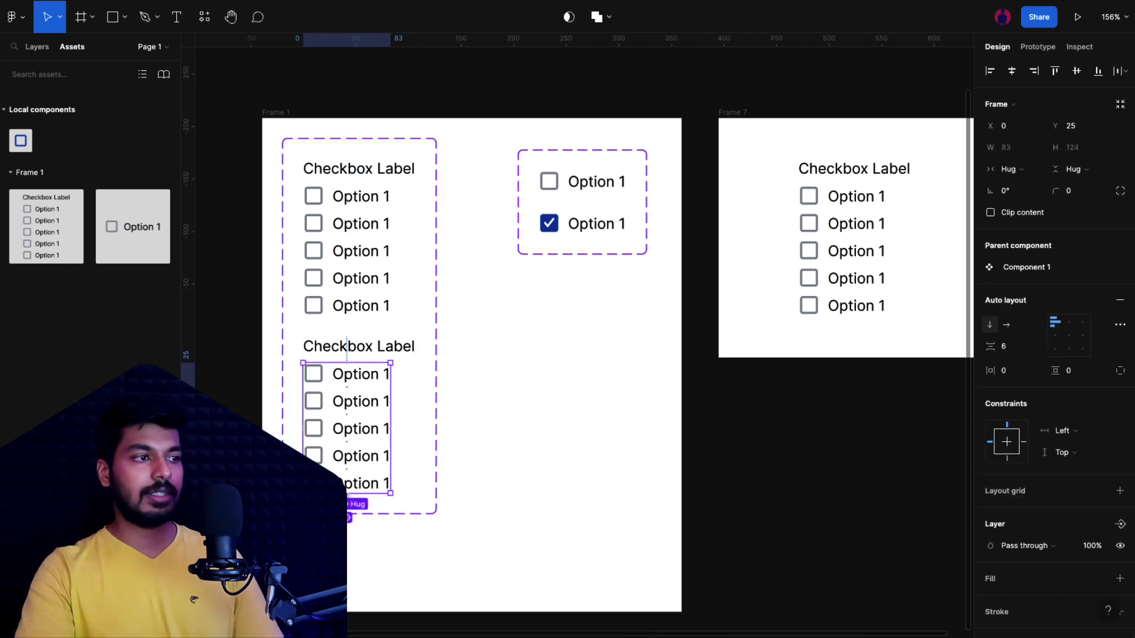
Delete the fifth option row from the second variant and duplicate that variant as Variant3.
left_click(367, 483)
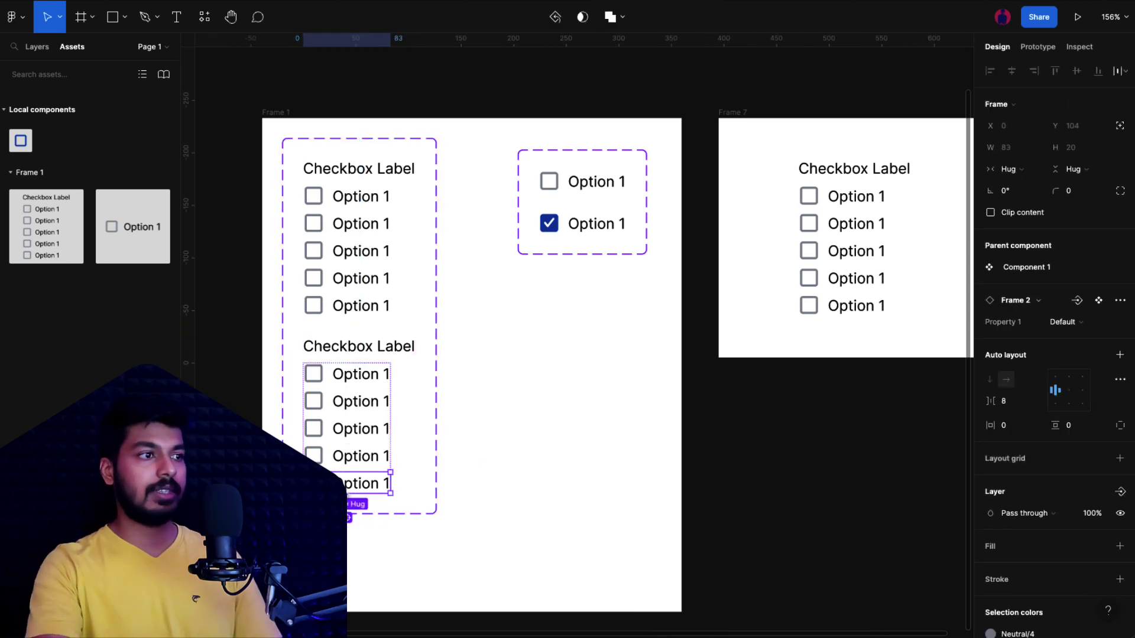
key("Delete")
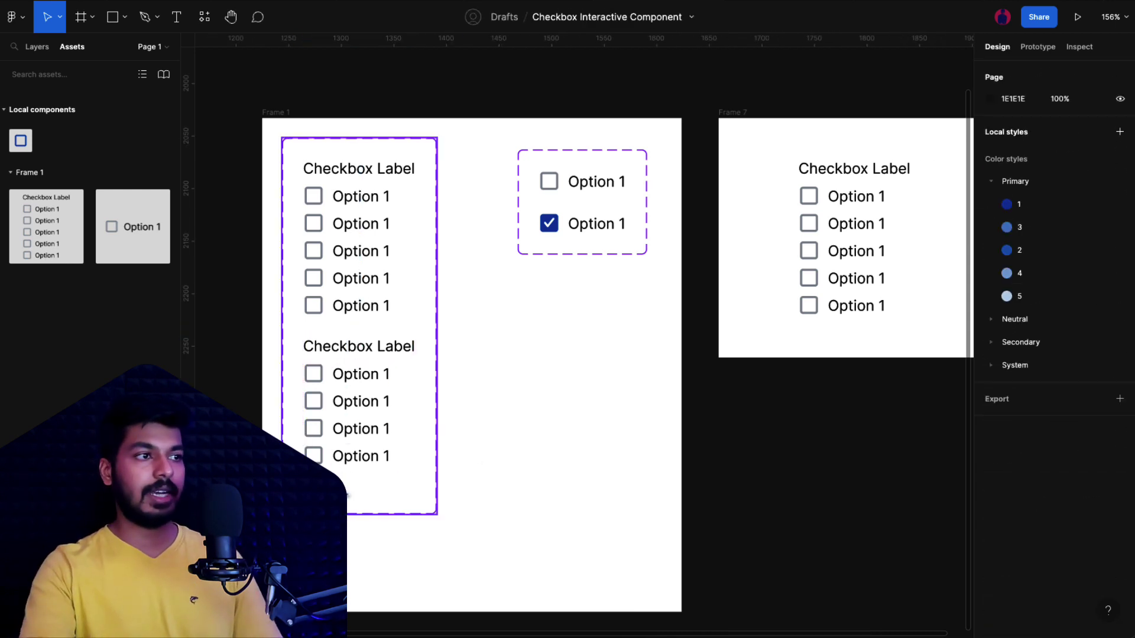
left_click(381, 467)
double_click(373, 450)
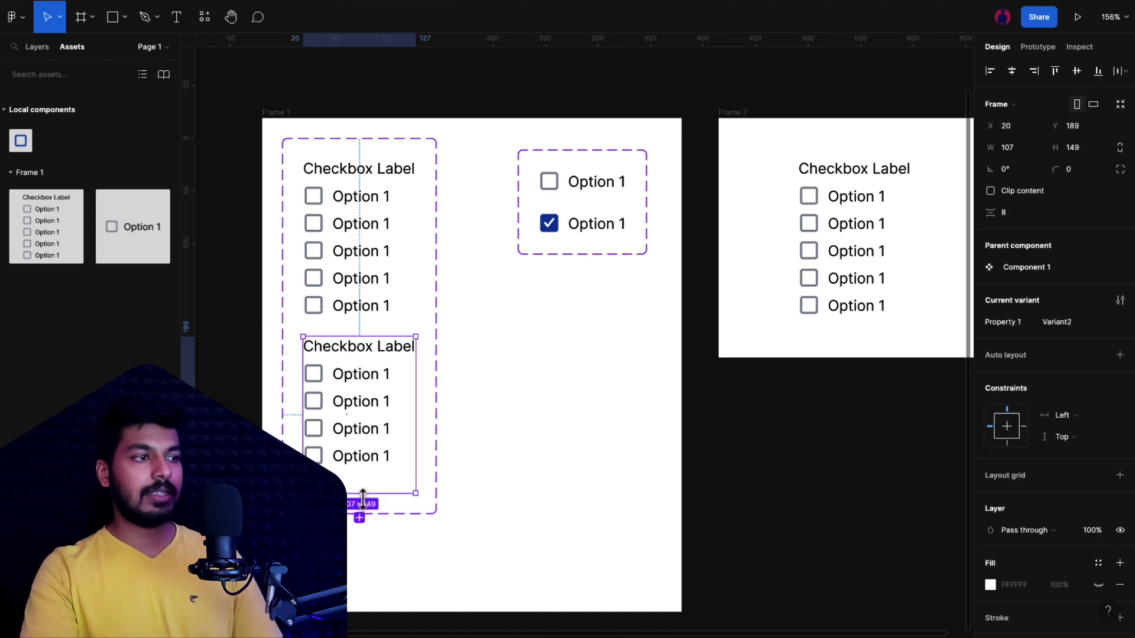
key("ctrl+d")
scroll(478, 481, "down", 3)
scroll(473, 455, "down", 3)
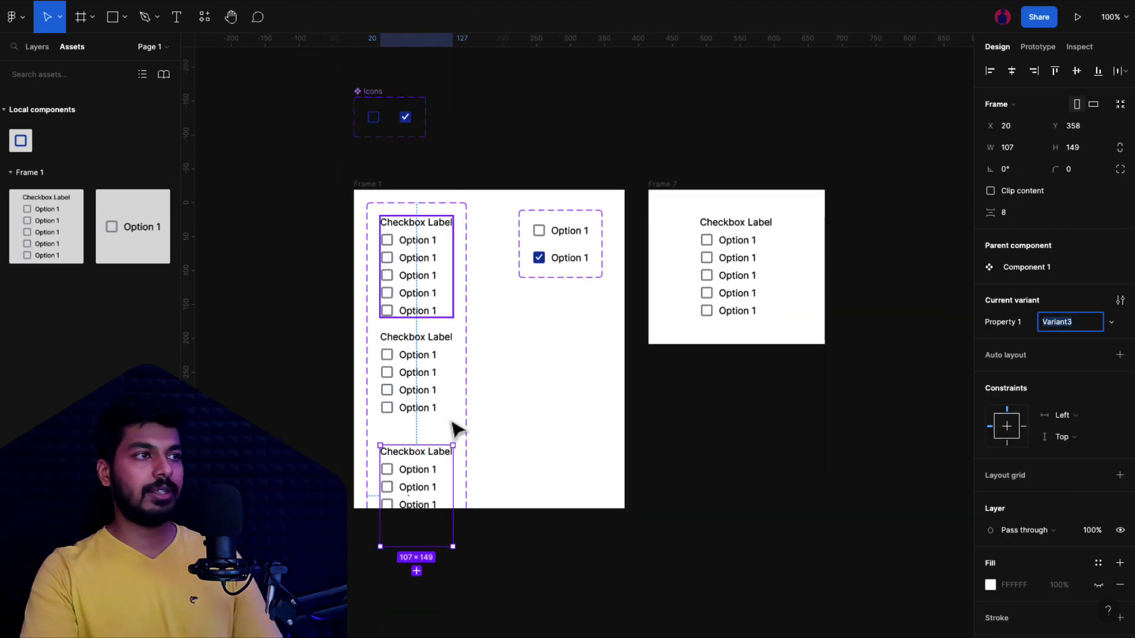
Delete the fourth option row from the third variant.
scroll(440, 515, "up", 5)
left_click(435, 545)
left_click(421, 553)
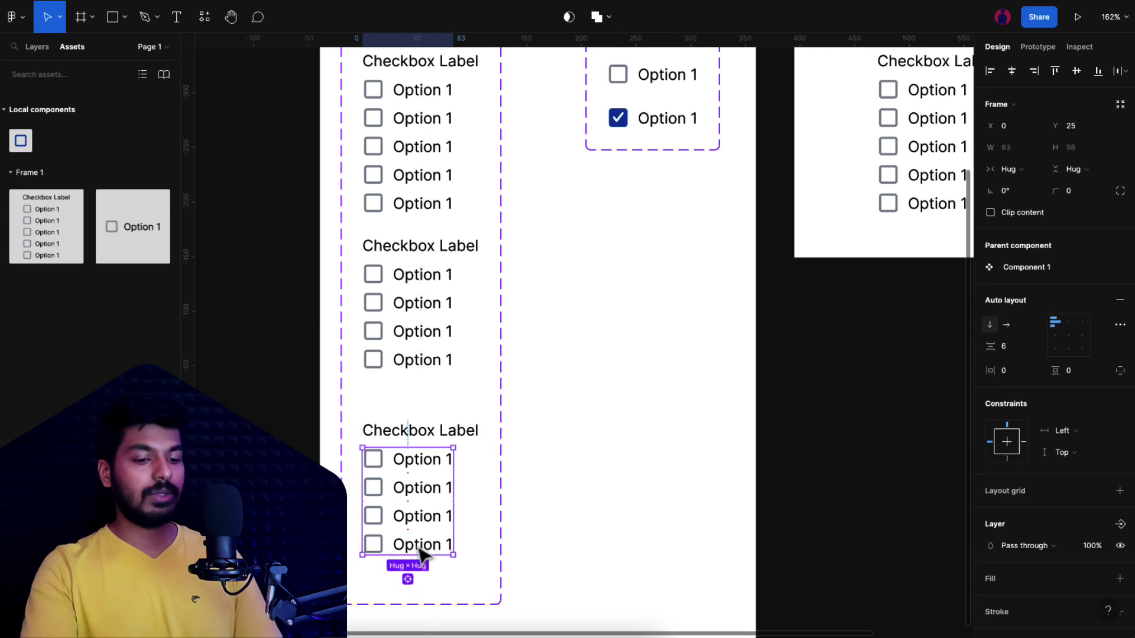
left_click(418, 547)
key("Delete")
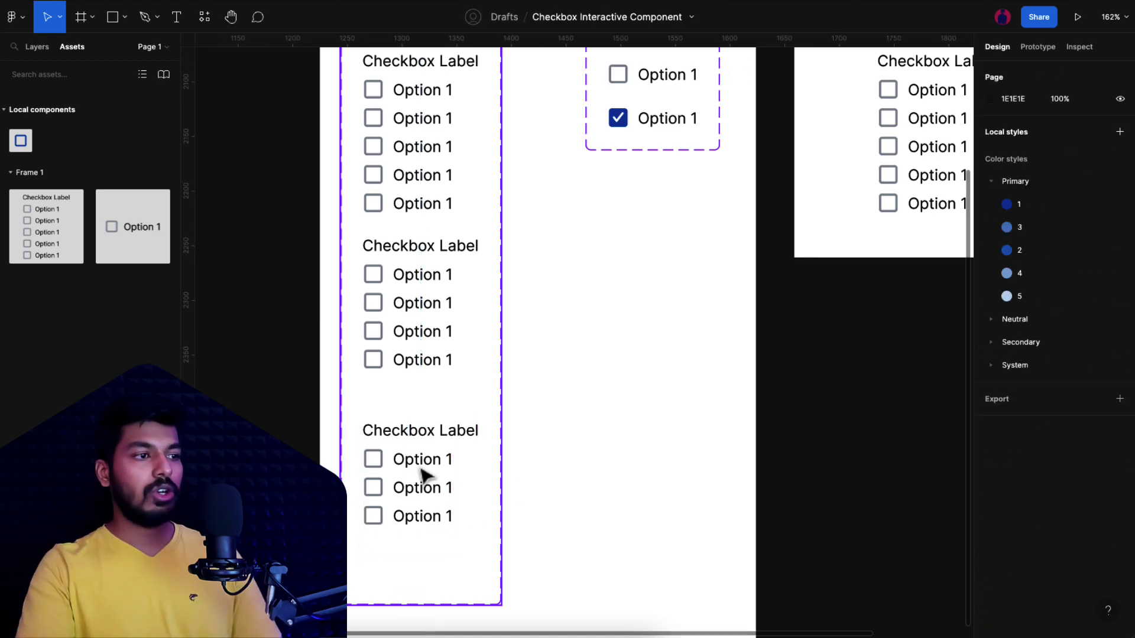
Add auto layout to the second and third variants so their frames hug the label and options.
left_click(421, 473)
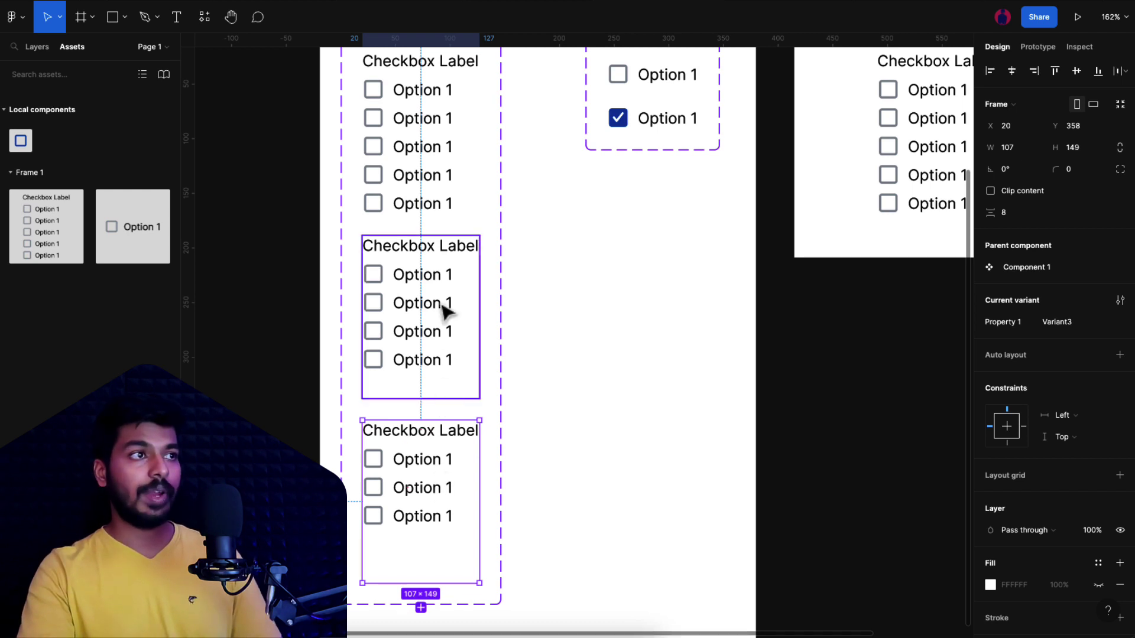
left_click(431, 170)
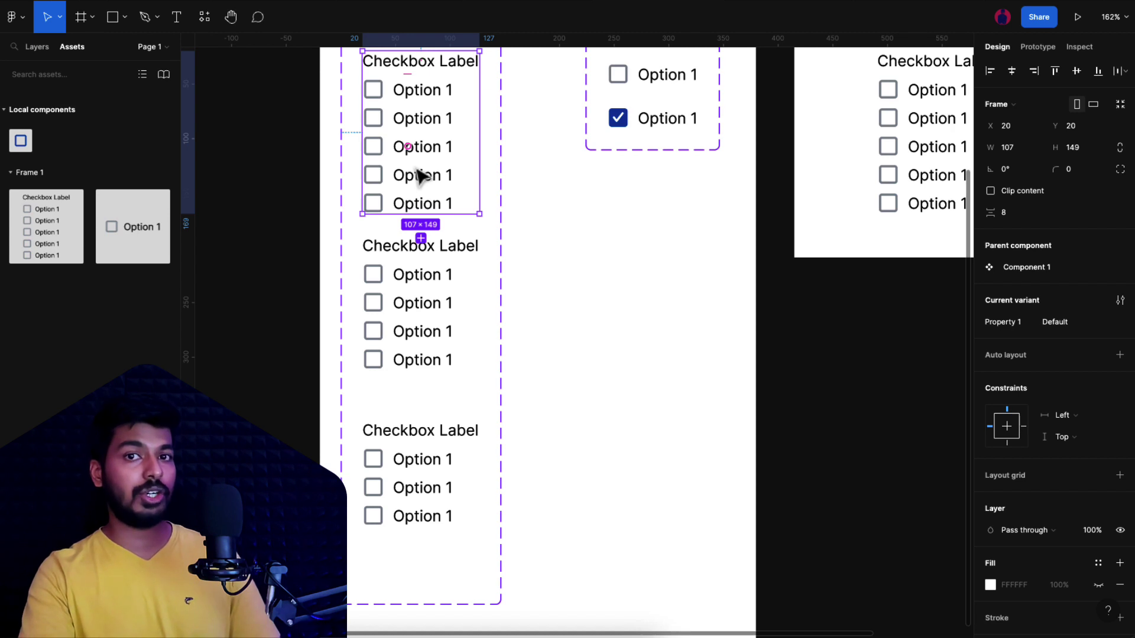
left_click(434, 319)
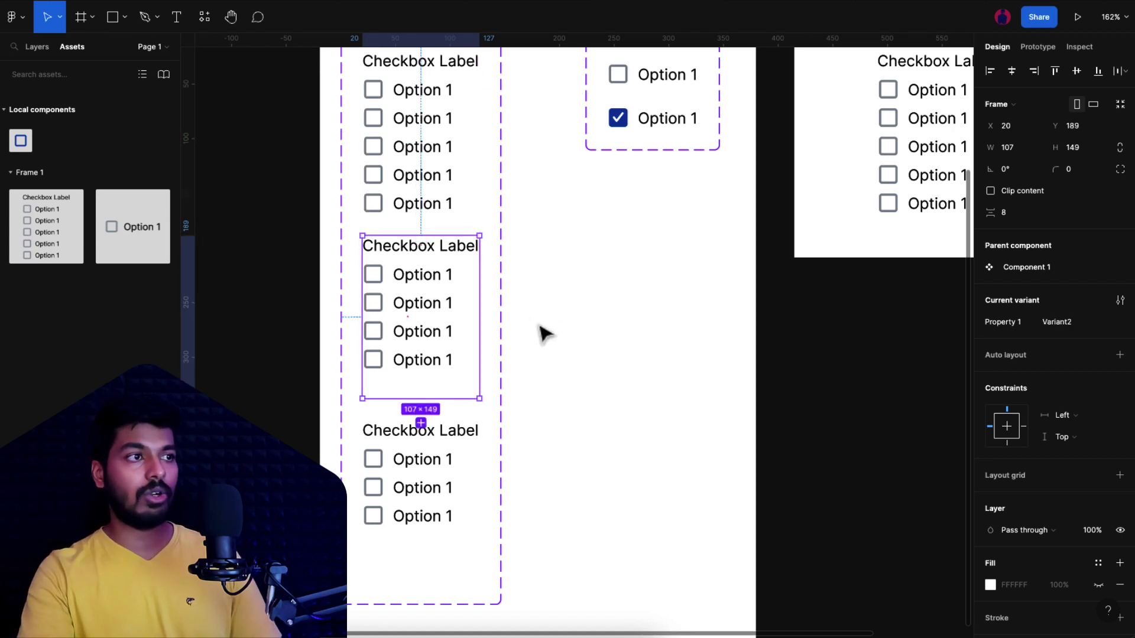
right_click(434, 331)
left_click(497, 483)
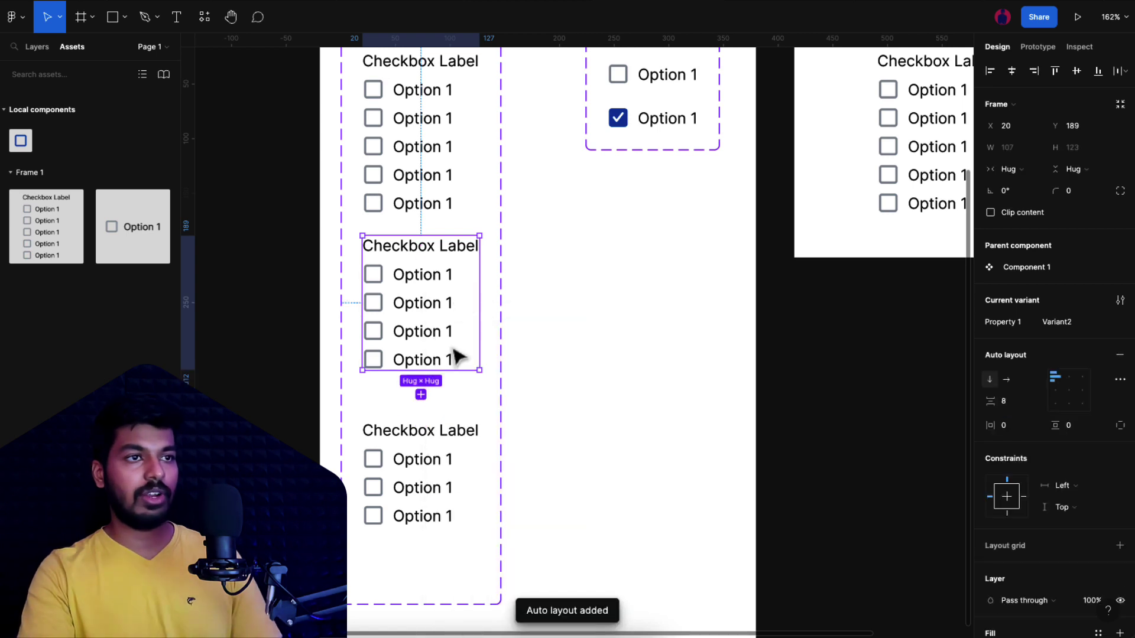
right_click(430, 465)
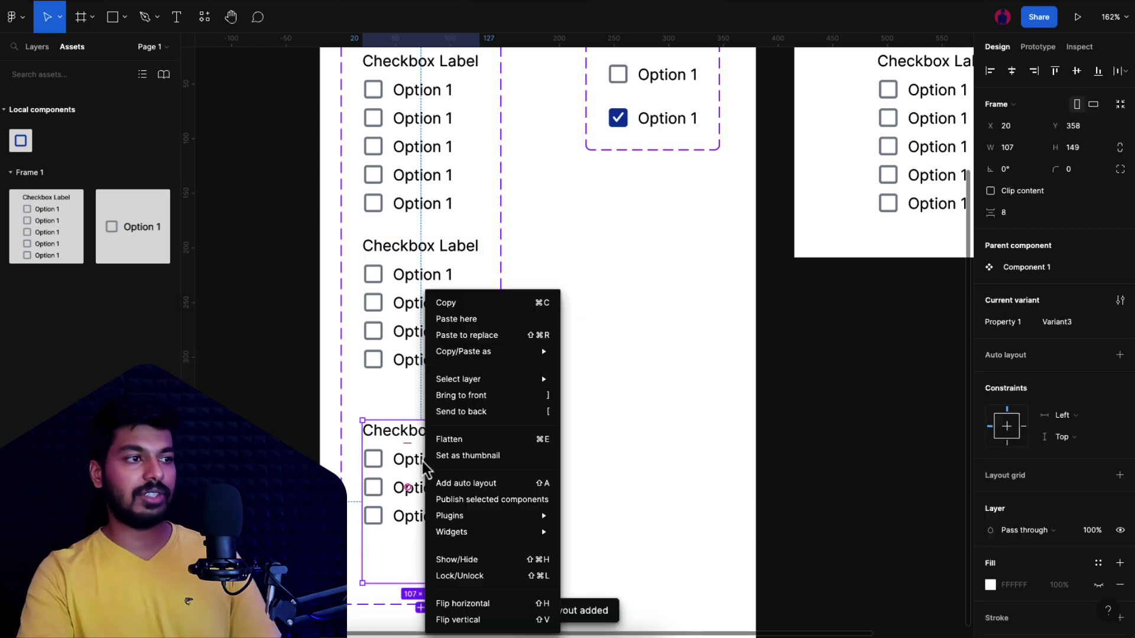
left_click(465, 482)
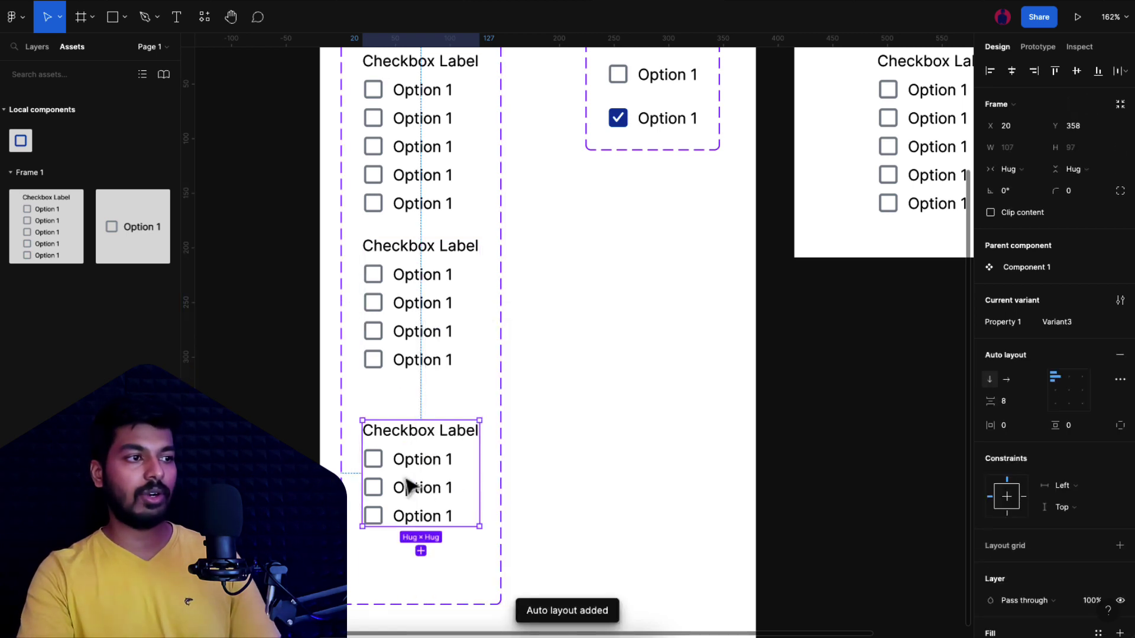
Delete the third option row from Variant3 and select the whole variant.
double_click(436, 525)
left_click(436, 523)
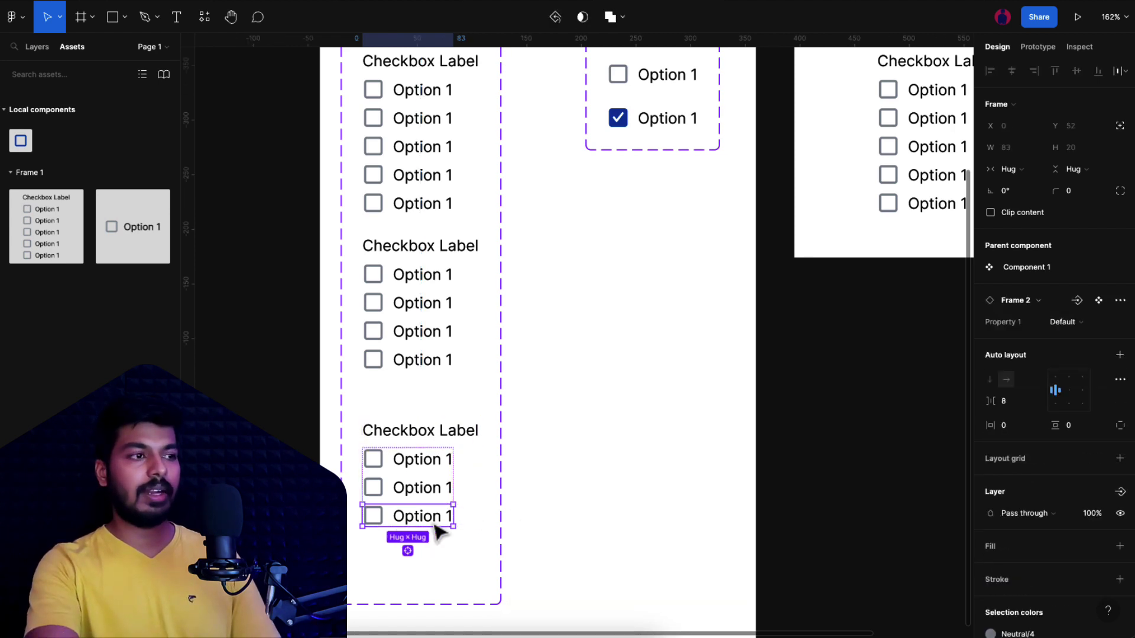
key("Delete")
left_click(434, 473)
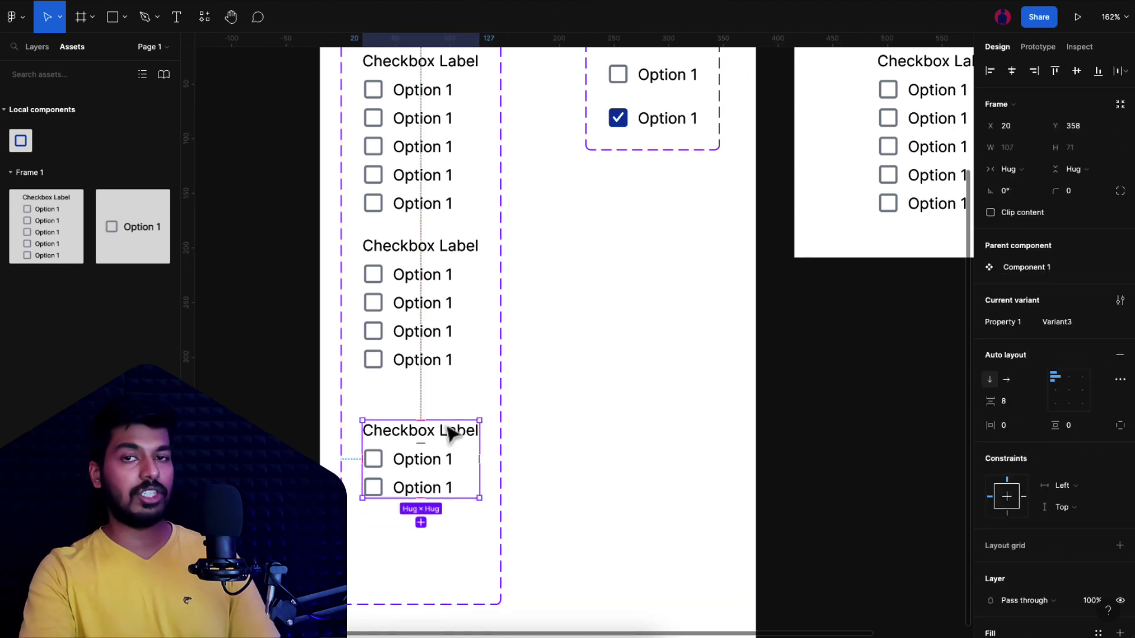
Undo the last option row deletion in the third variant.
left_click(484, 425)
key("Escape")
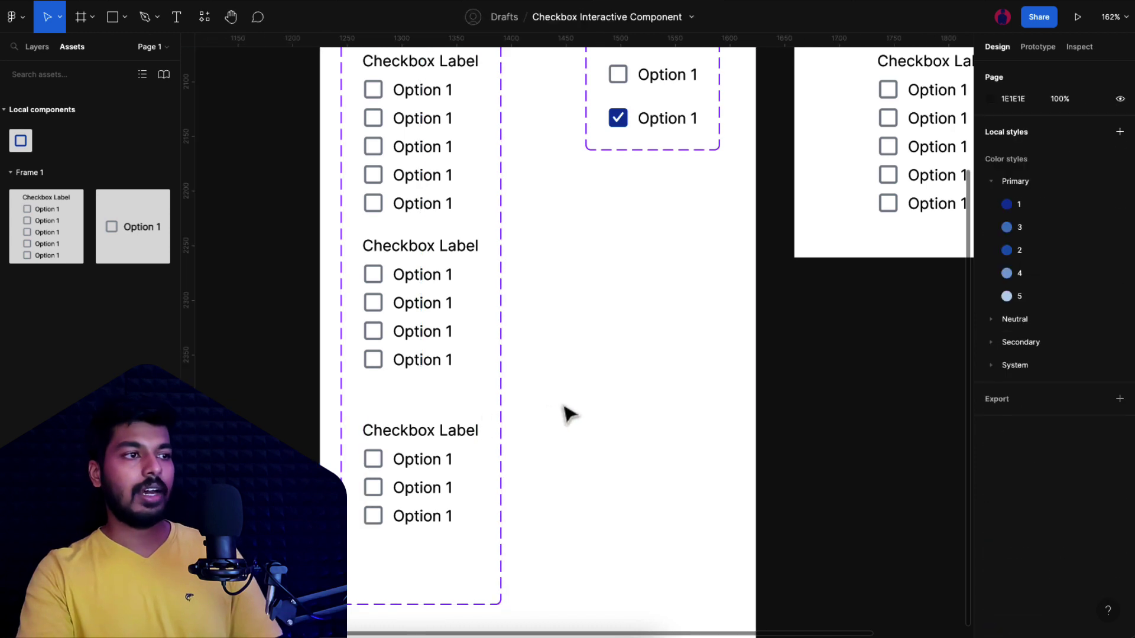
key("ctrl+z")
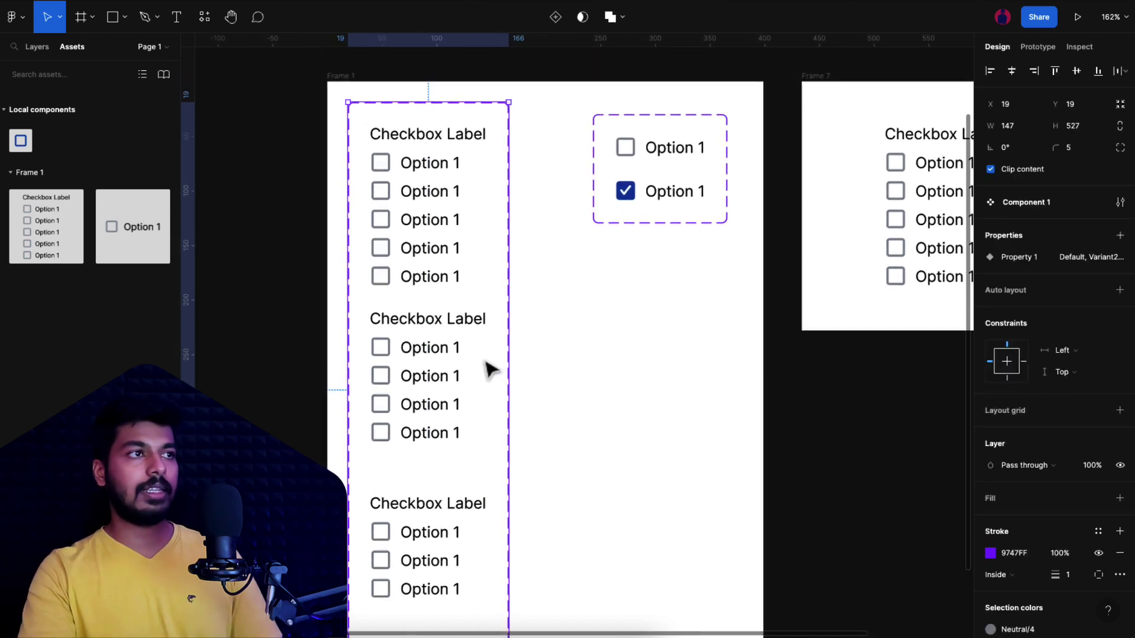
Rename the checkbox group component set's variant property to "No of options".
scroll(520, 378, "up", 3)
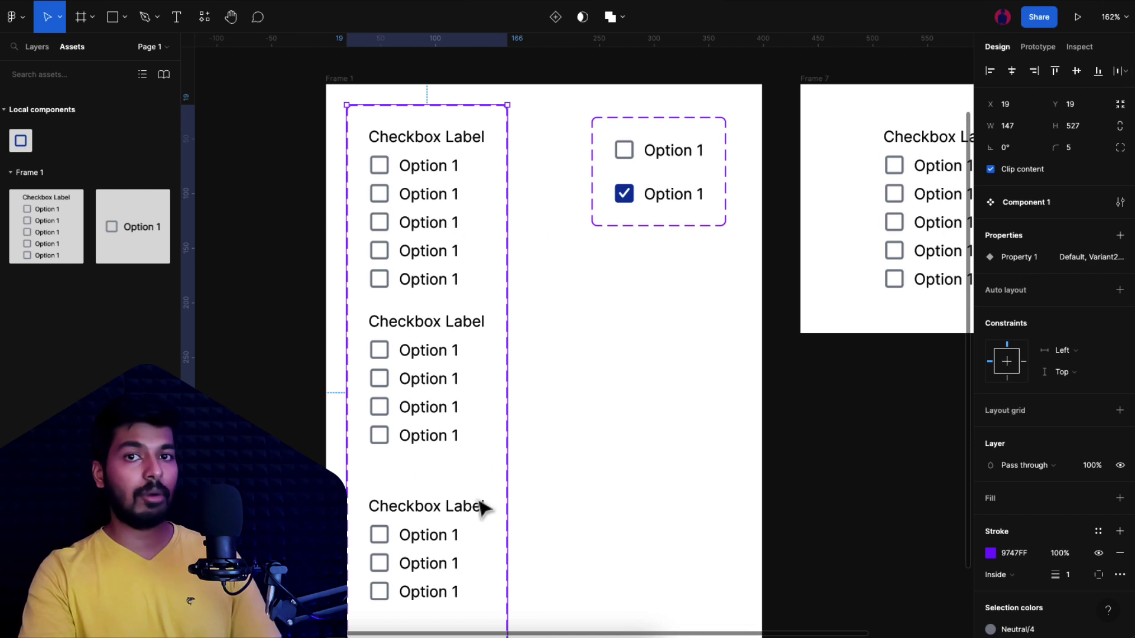
double_click(1016, 262)
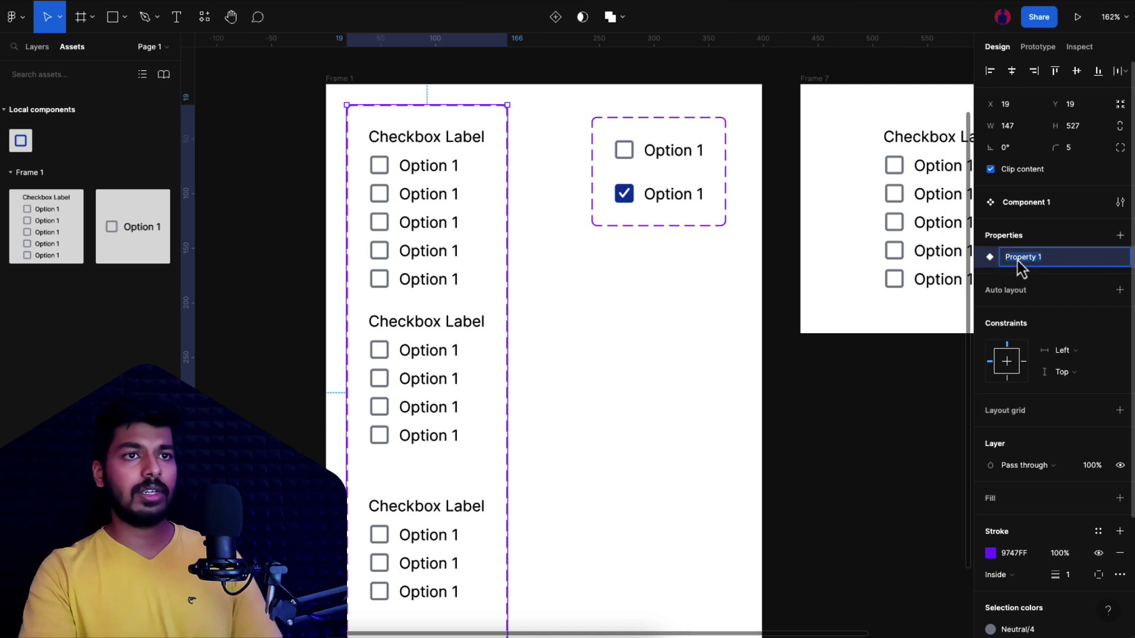
type("No of")
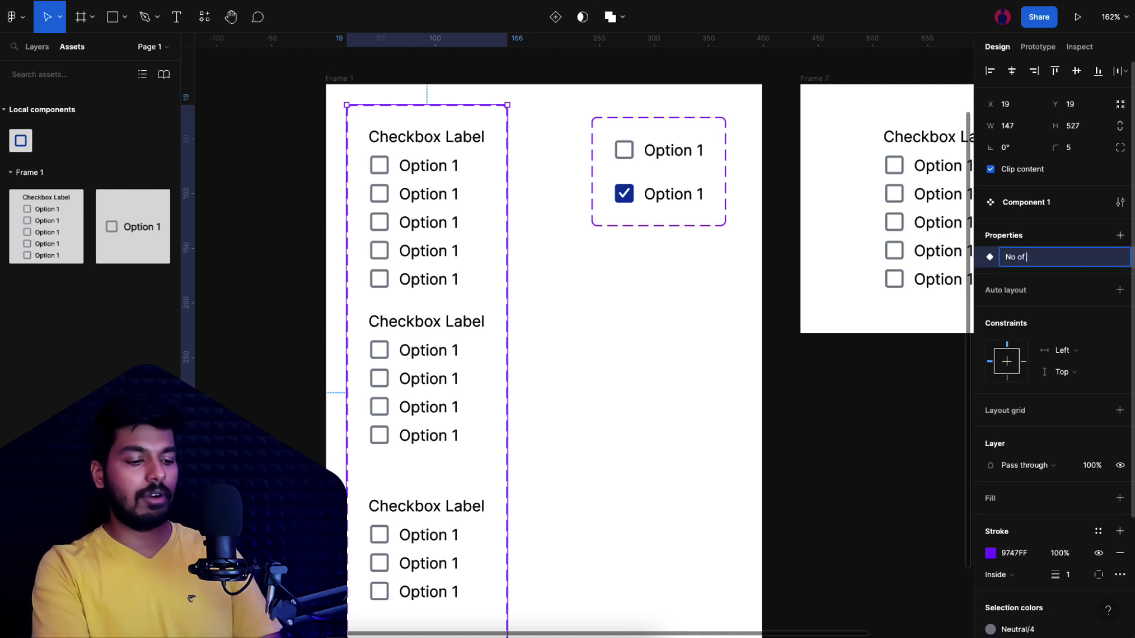
type(" options")
key("Return")
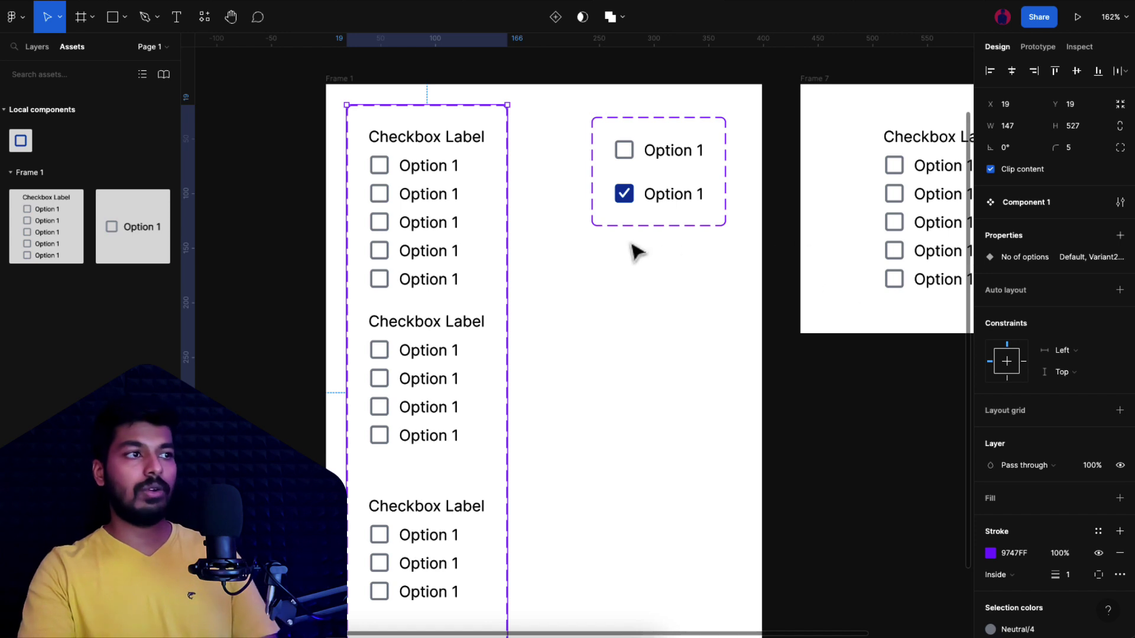
Set the No of options value to 5 for the first variant, 4 for the second and 3 for the third.
left_click(434, 246)
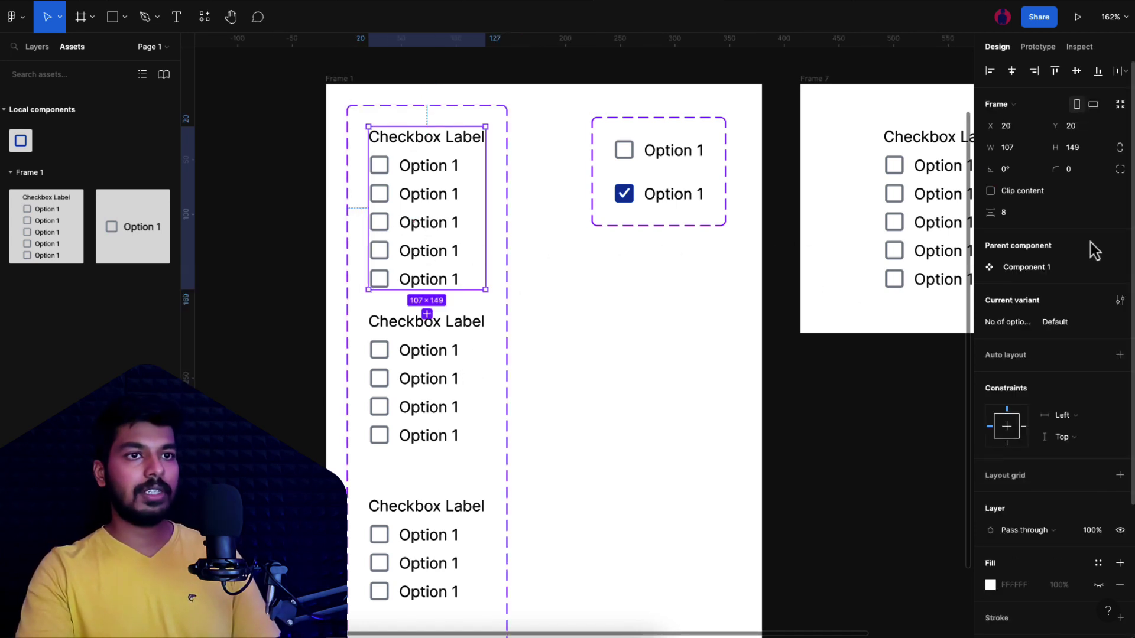
left_click(1062, 324)
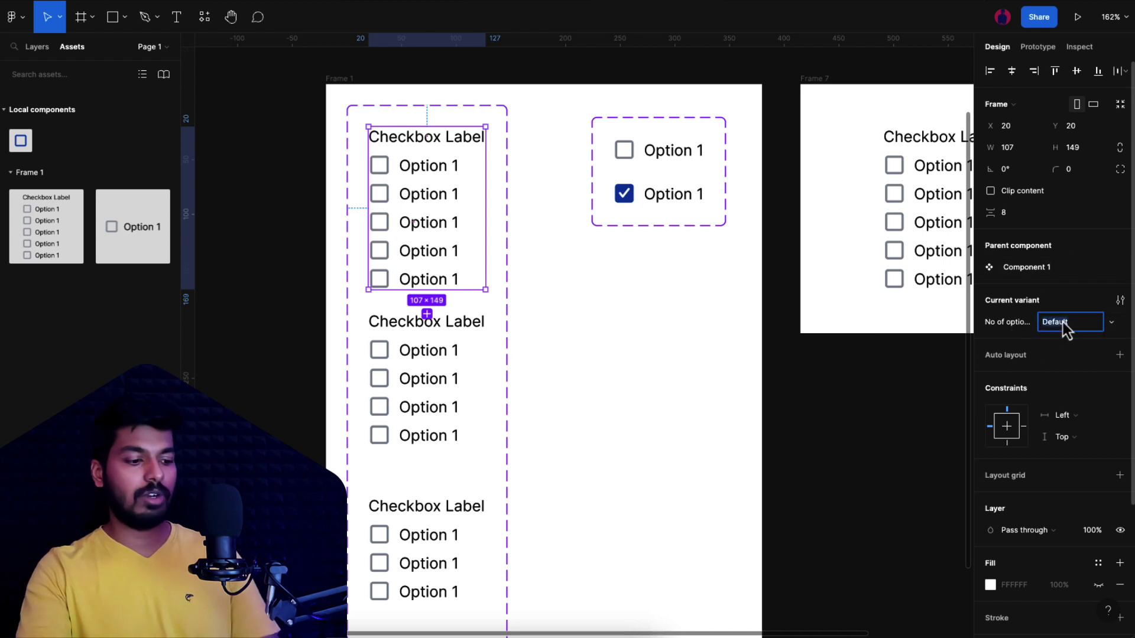
key("Escape")
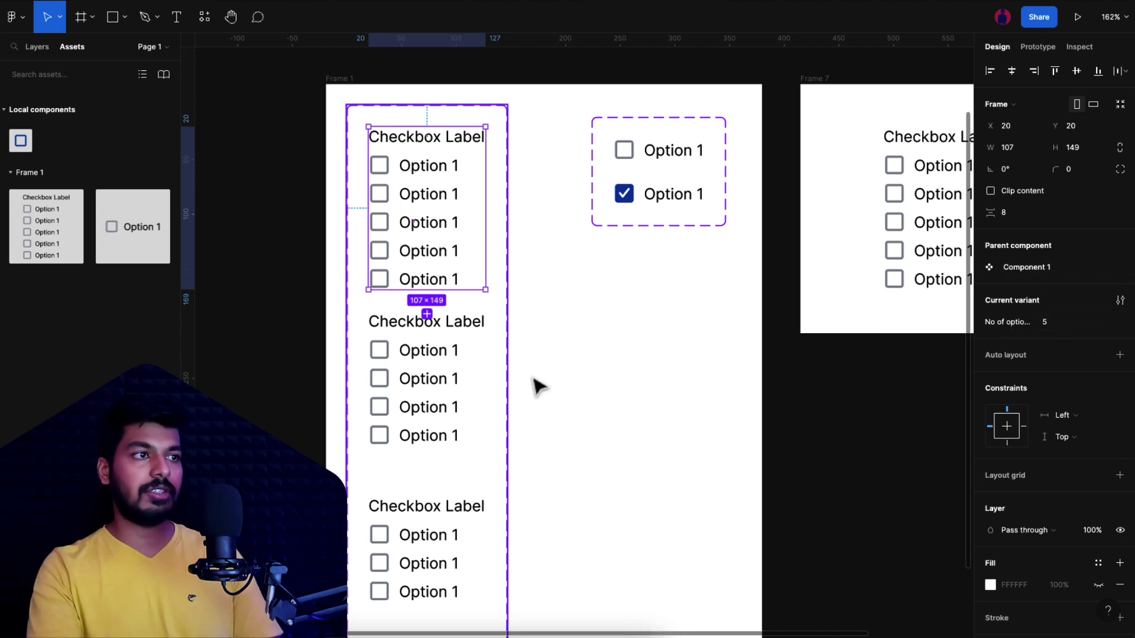
key("Tab")
type("4")
key("Return")
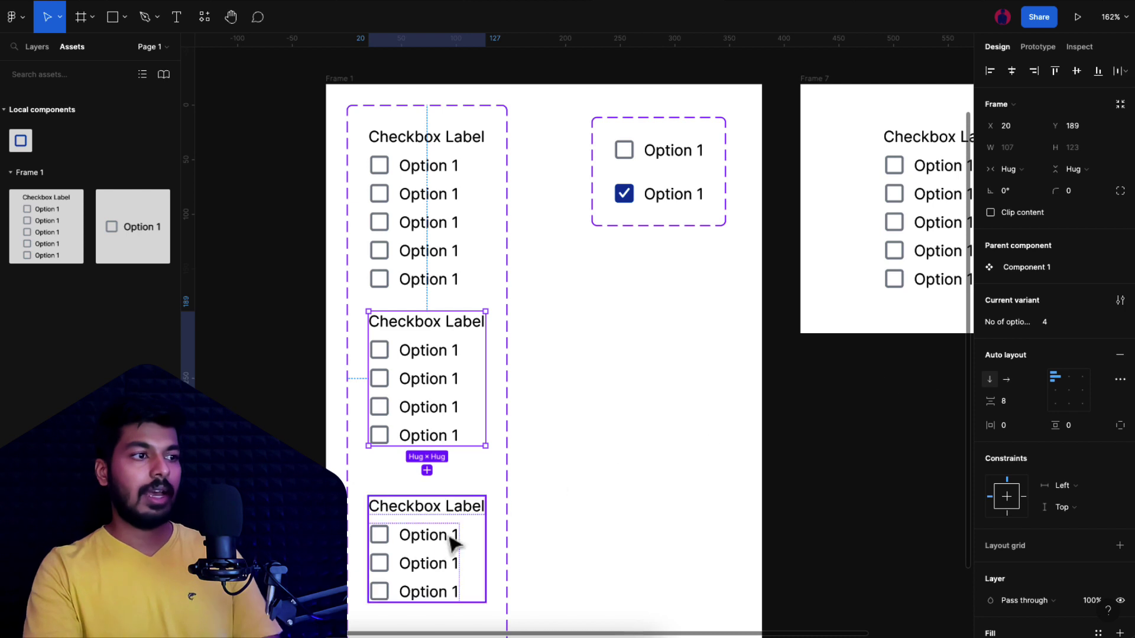
key("Tab")
key("shift+Tab")
left_click(562, 422)
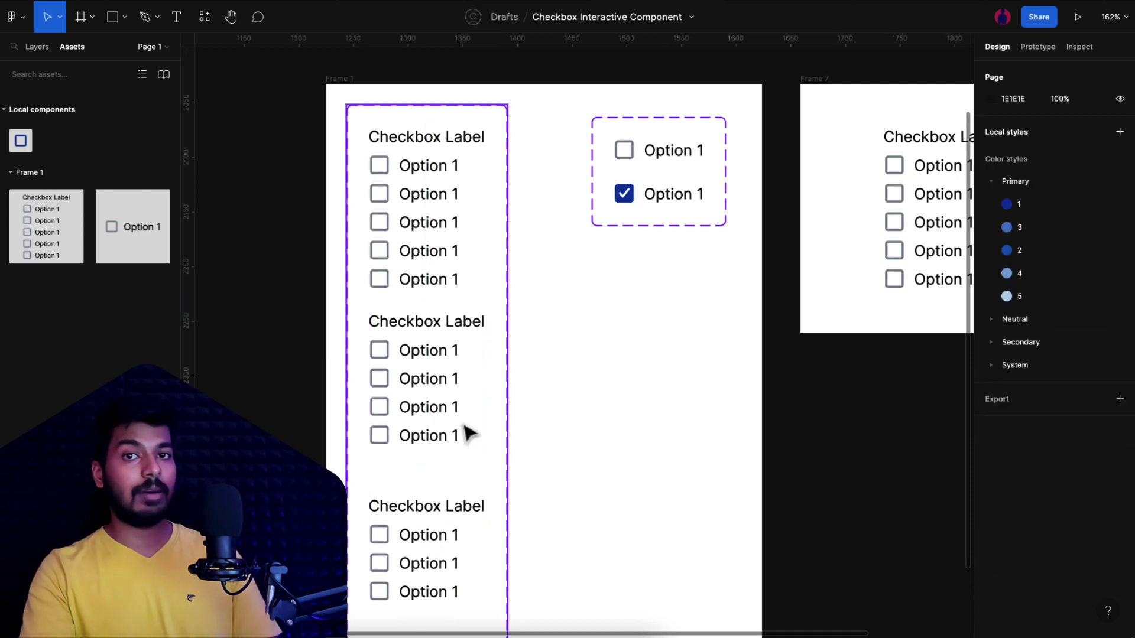
Switch the checkbox group instance in Frame 7 between 4 and 3 for No of options, ending with 3.
scroll(609, 388, "right", 10)
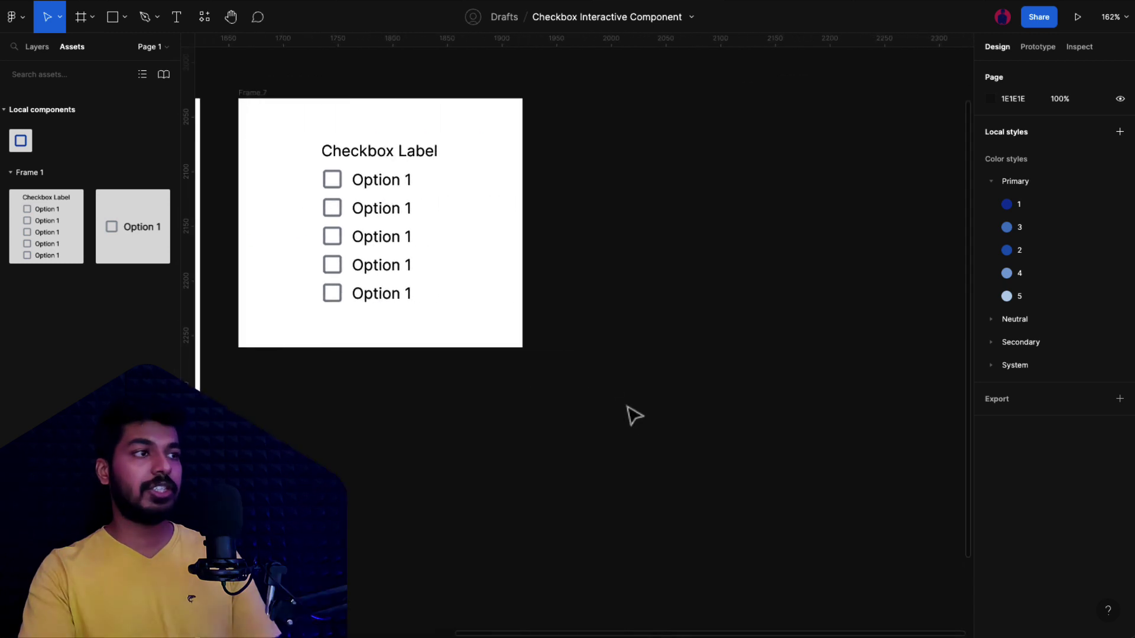
scroll(638, 418, "left", 2)
scroll(397, 297, "up", 3)
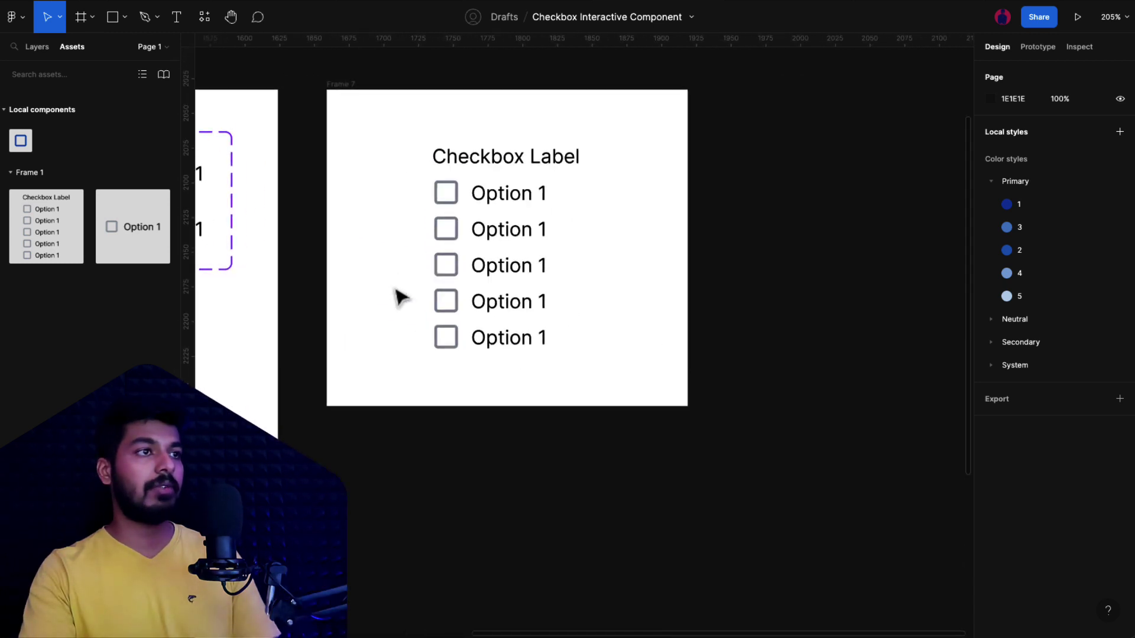
left_click(516, 269)
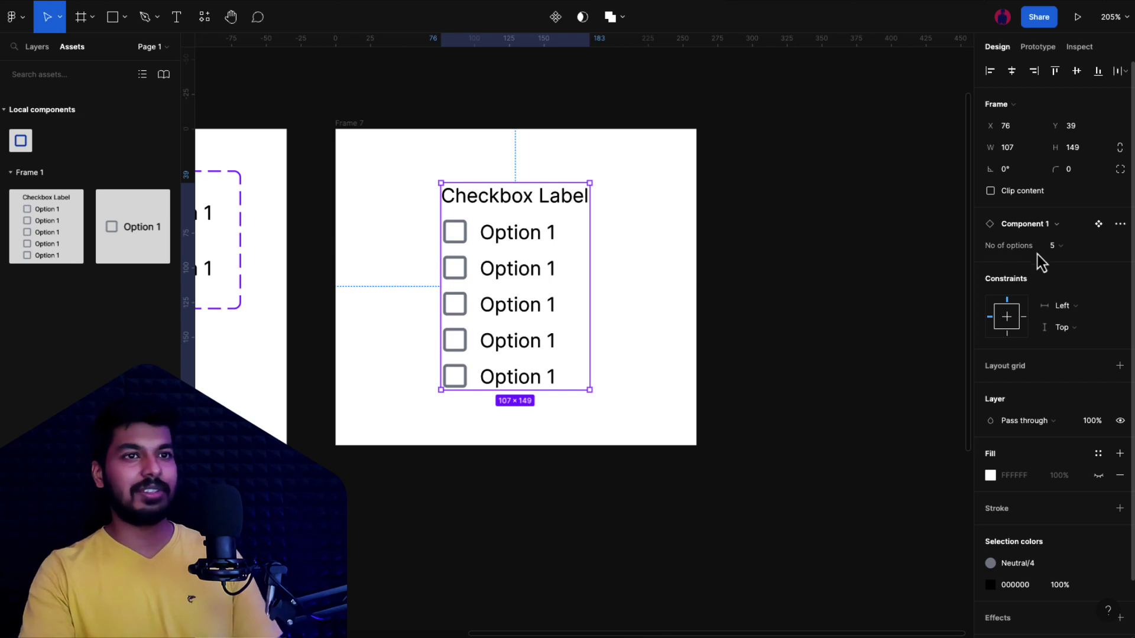
left_click(1055, 248)
left_click(1051, 262)
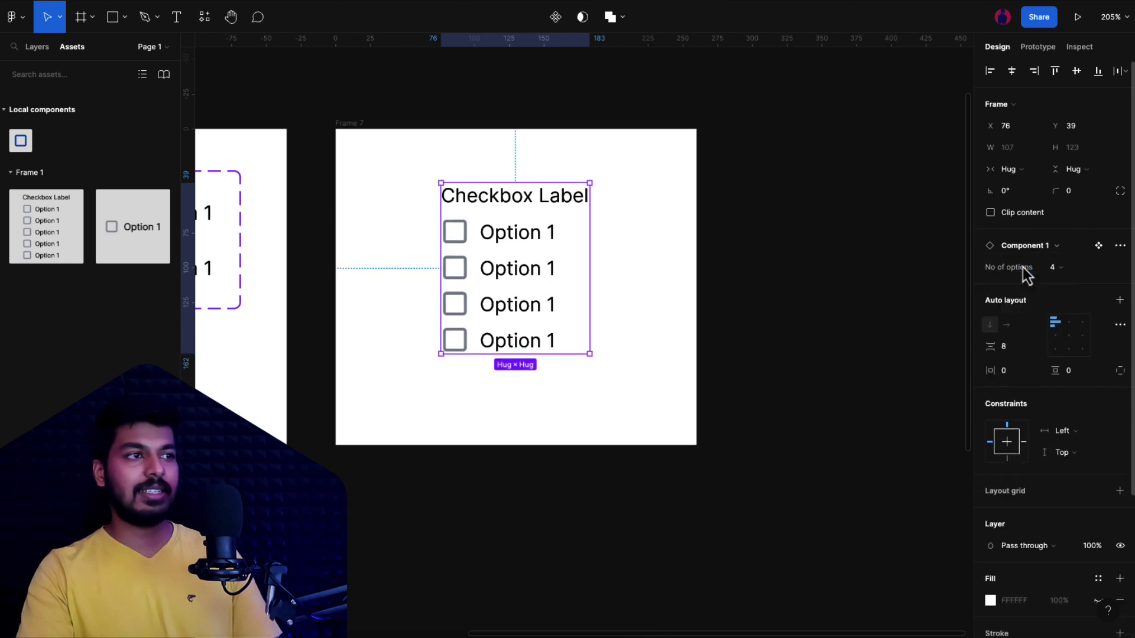
left_click(1055, 267)
left_click(1056, 284)
left_click(1057, 269)
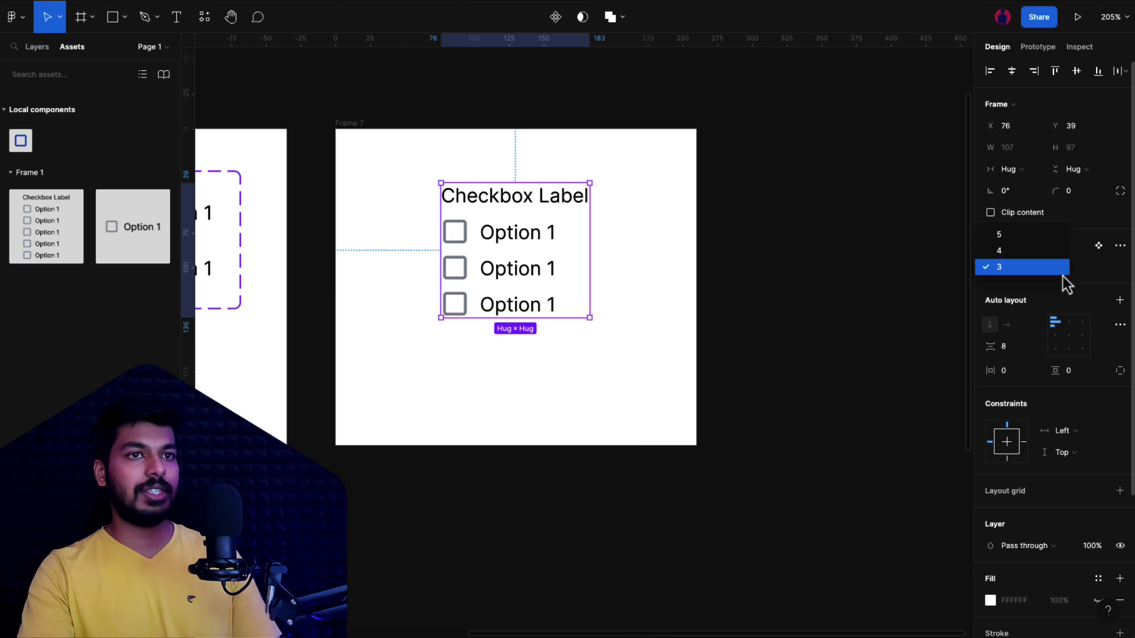
left_click(1024, 253)
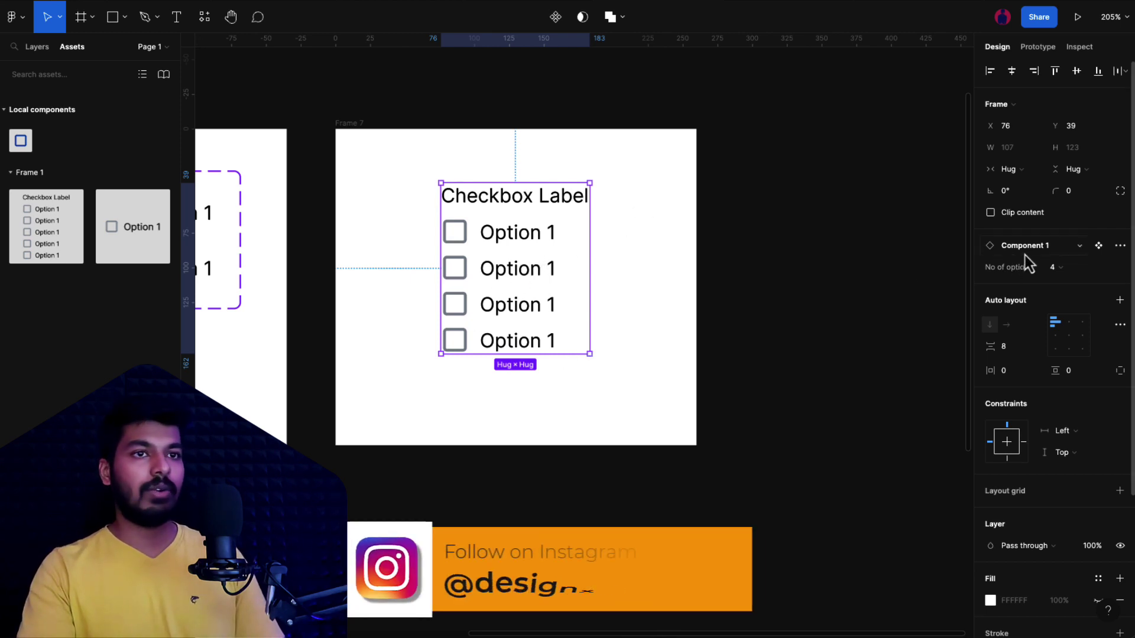
left_click(1054, 267)
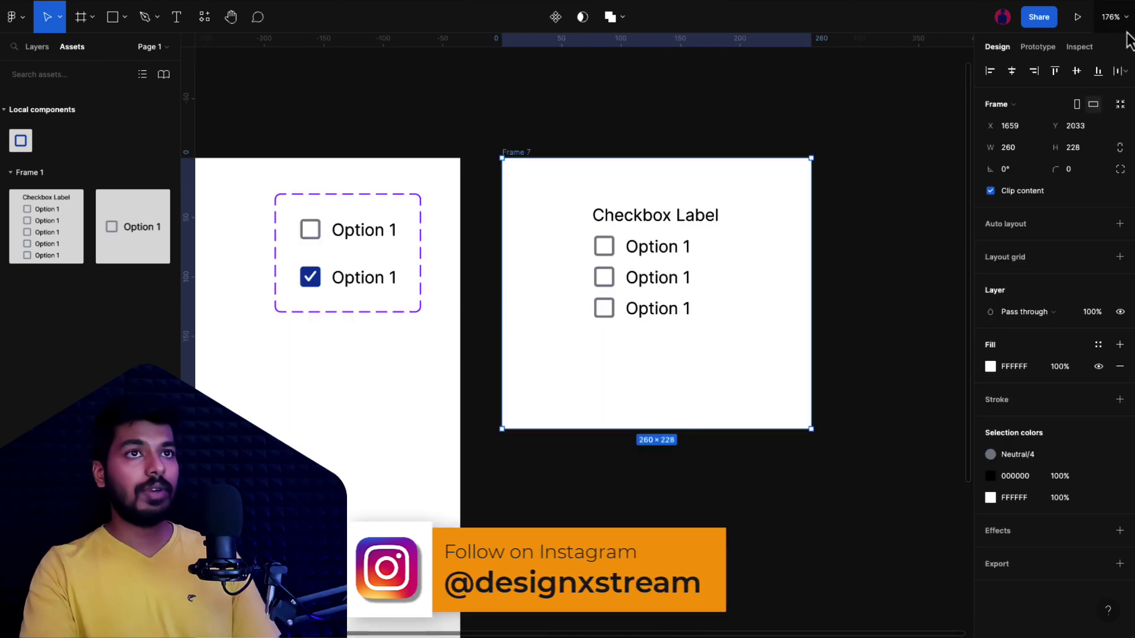
Preview Frame 7 as a prototype and toggle its first and second checkbox options on and off.
left_click(1087, 17)
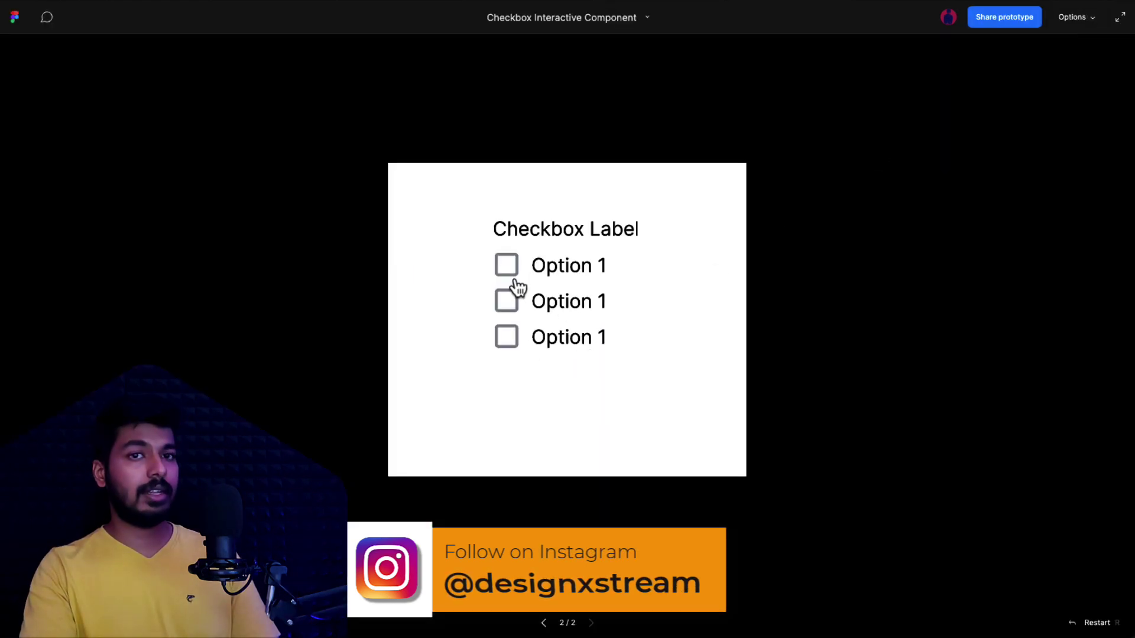
left_click(547, 282)
left_click(568, 304)
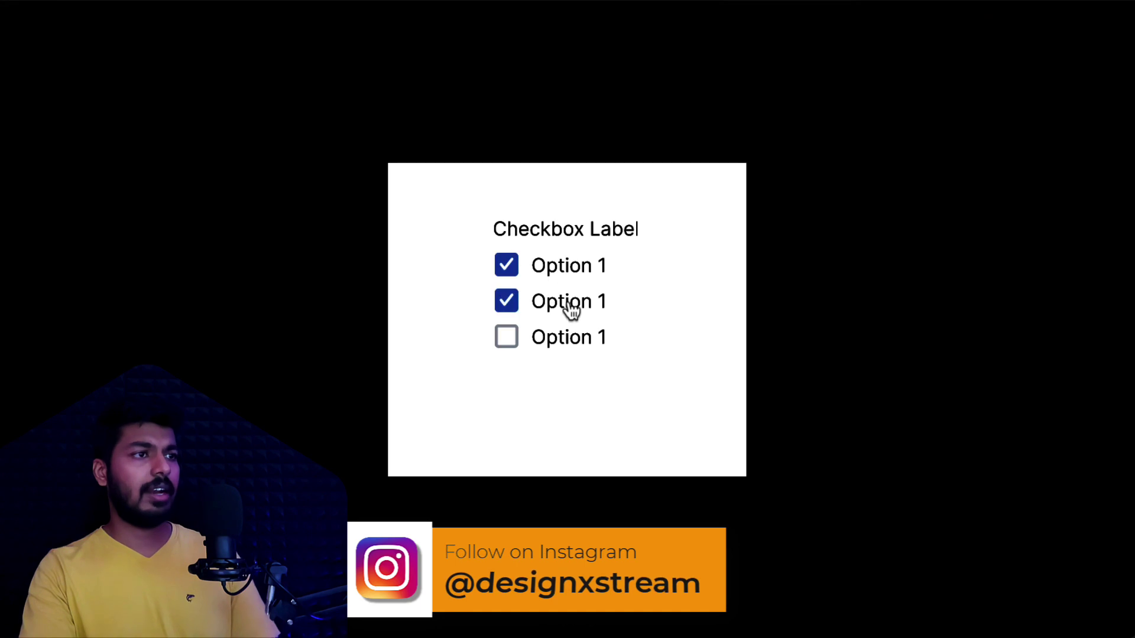
left_click(569, 307)
left_click(569, 265)
left_click(567, 304)
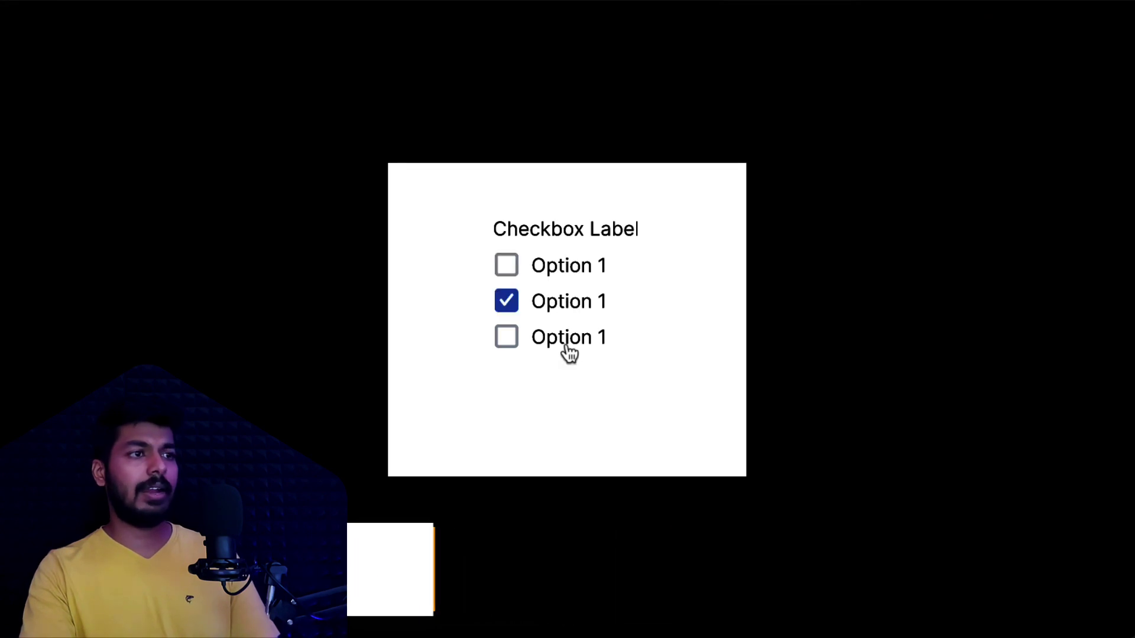